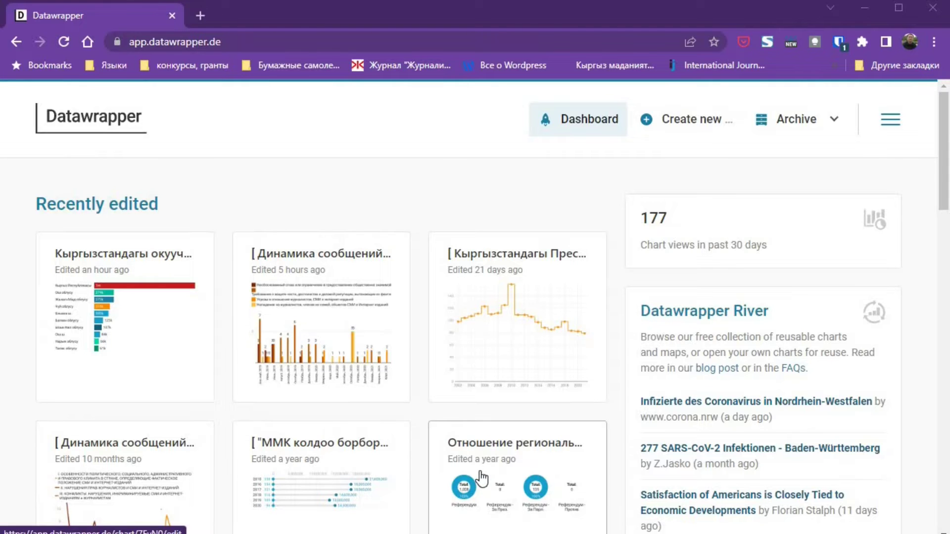
Step: Create a new chart from the dashboard
{"action": "scroll", "coordinate": [481, 477], "scroll_direction": "down", "scroll_amount": 2}
{"action": "scroll", "coordinate": [483, 475], "scroll_direction": "up", "scroll_amount": 2}
{"action": "mouse_move", "coordinate": [705, 129]}
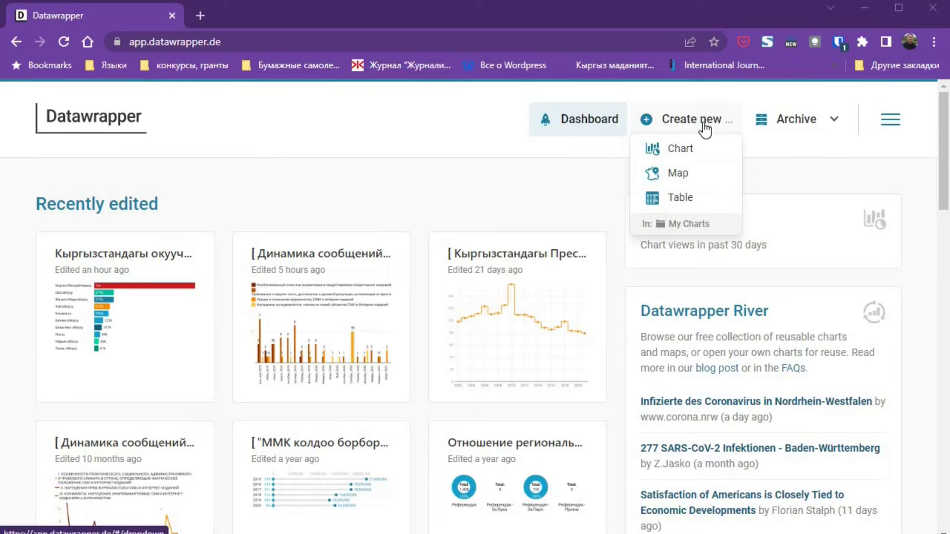
{"action": "left_click", "coordinate": [679, 149]}
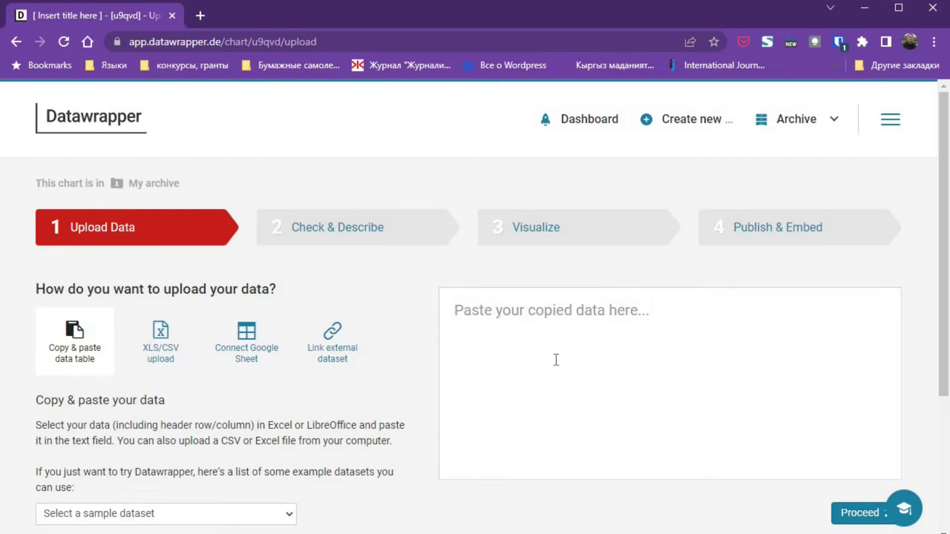
Step: Switch to the Excel workbook and copy the regional student table in cells A1:B11, including its header row
{"action": "left_click", "coordinate": [518, 488]}
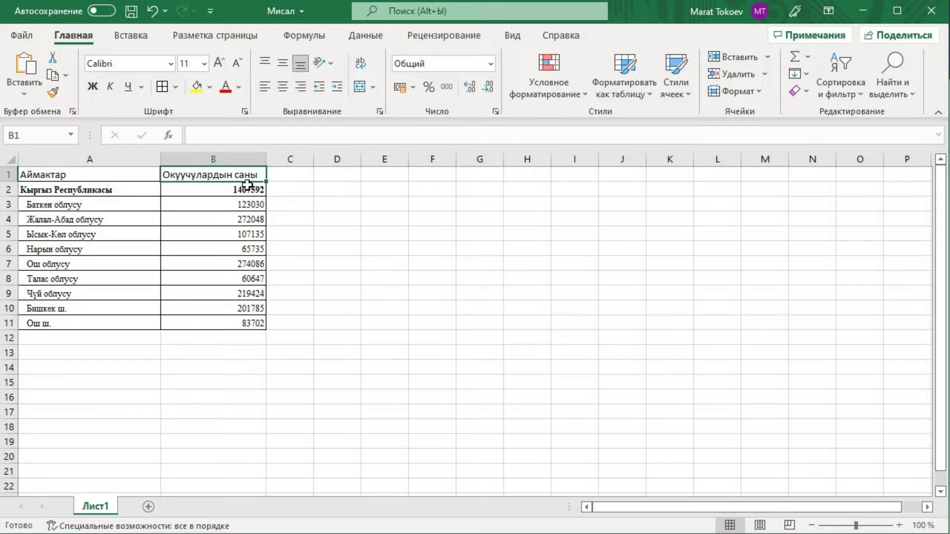
{"action": "key", "text": "Left"}
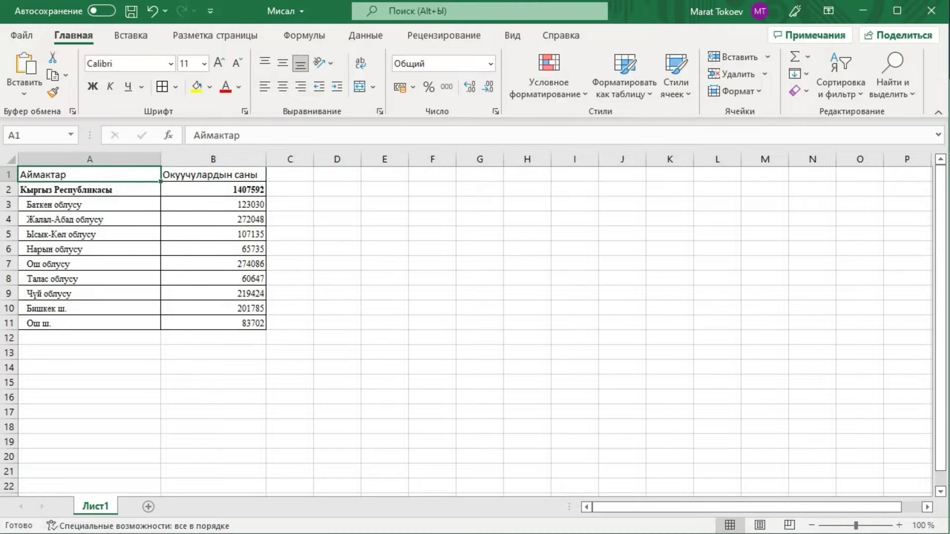
{"action": "left_click", "coordinate": [249, 323], "text": "shift"}
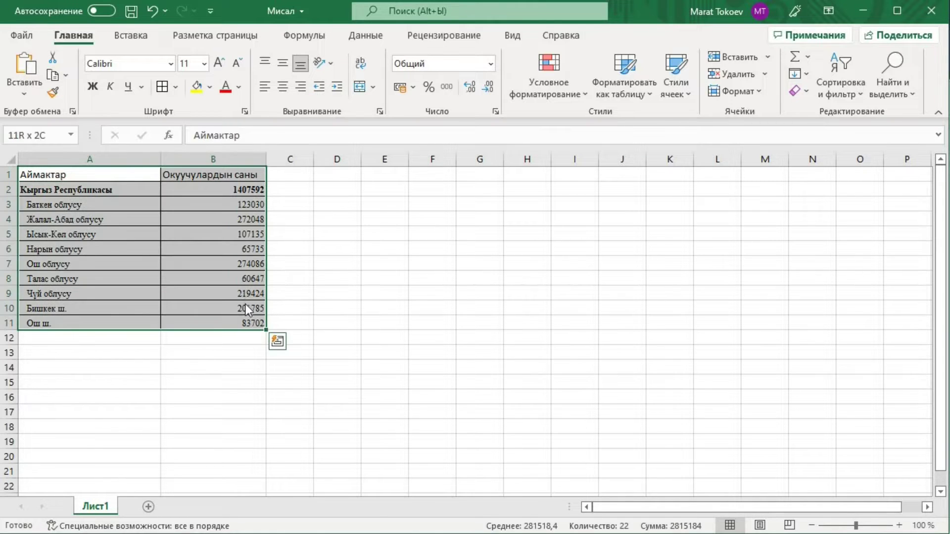
{"action": "right_click", "coordinate": [245, 304]}
{"action": "left_click", "coordinate": [290, 126]}
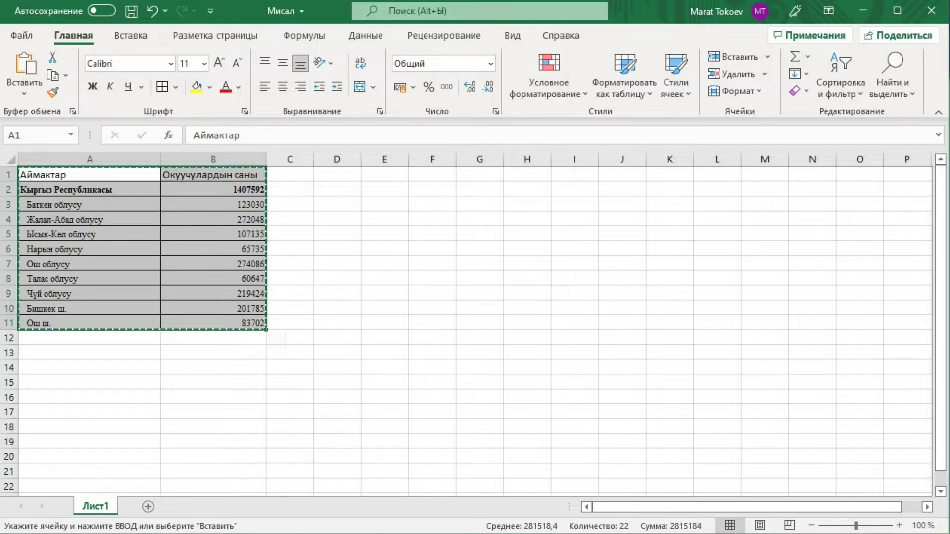
Step: Return to Datawrapper and paste the copied table as the new chart's data
{"action": "key", "text": "alt+Tab"}
{"action": "left_click", "coordinate": [487, 319]}
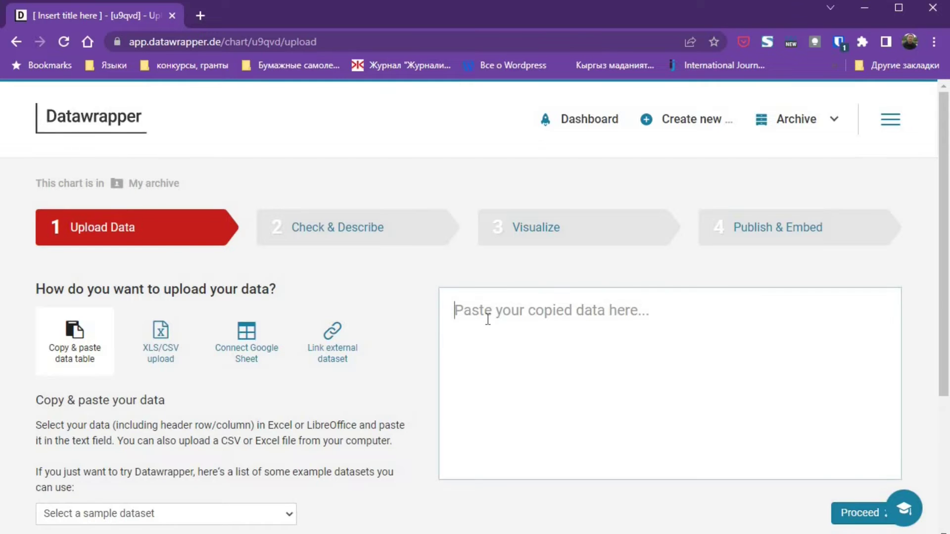
{"action": "key", "text": "ctrl+v"}
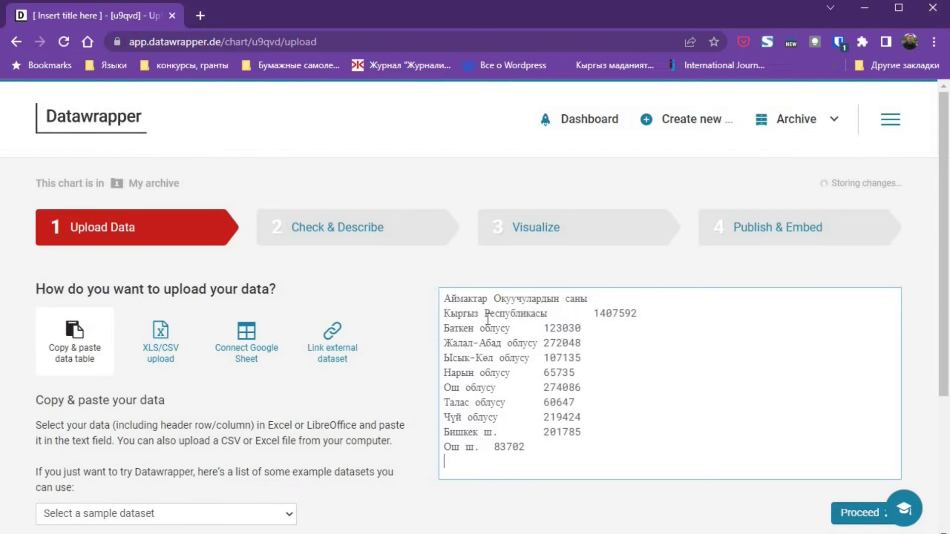
{"action": "scroll", "coordinate": [361, 381], "scroll_direction": "down", "scroll_amount": 1}
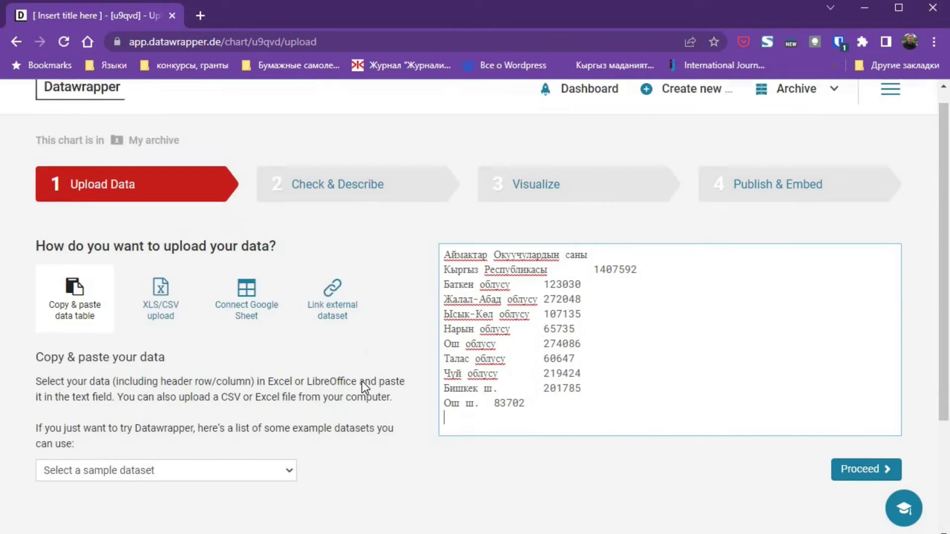
{"action": "scroll", "coordinate": [363, 386], "scroll_direction": "down", "scroll_amount": 3}
{"action": "scroll", "coordinate": [363, 386], "scroll_direction": "up", "scroll_amount": 2}
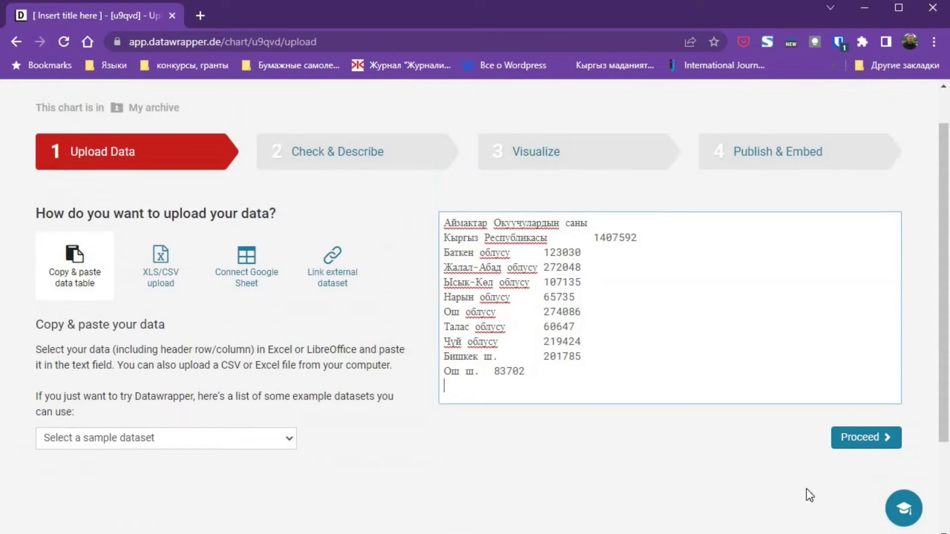
Step: Proceed to the data check, set the output locale to русский (ru-RU) and continue to the visualization stage
{"action": "left_click", "coordinate": [863, 463]}
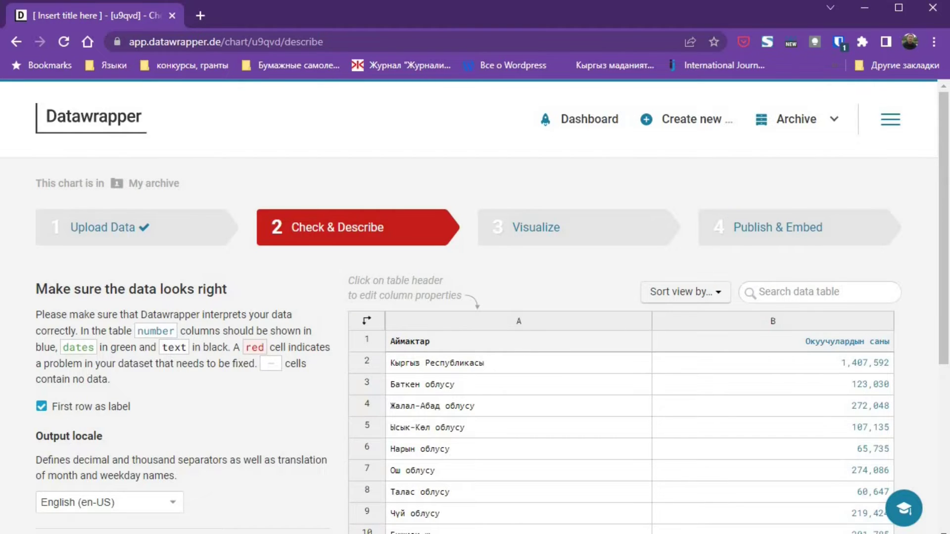
{"action": "scroll", "coordinate": [936, 308], "scroll_direction": "down", "scroll_amount": 4}
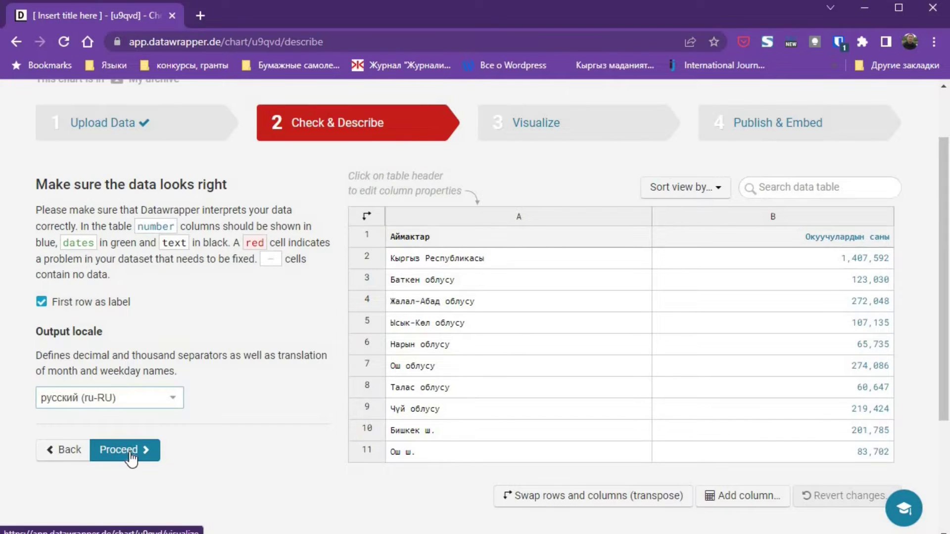
{"action": "left_click", "coordinate": [126, 450]}
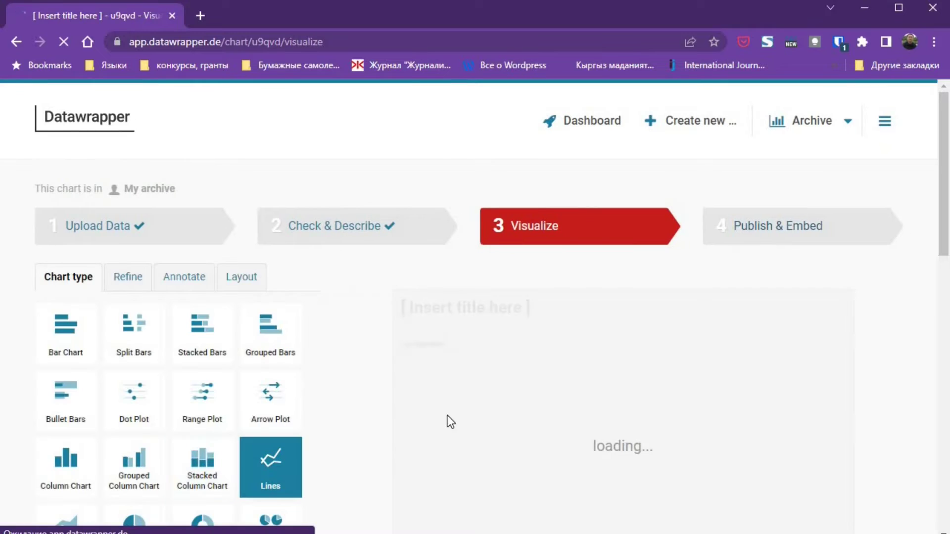
Step: Change the chart type to Bar Chart and open its refinement settings
{"action": "scroll", "coordinate": [420, 266], "scroll_direction": "down", "scroll_amount": 1}
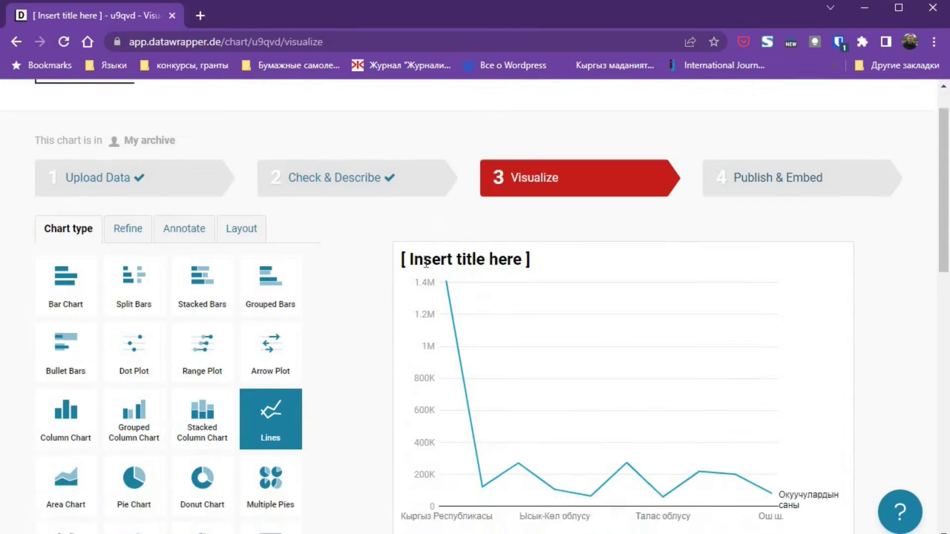
{"action": "scroll", "coordinate": [426, 265], "scroll_direction": "down", "scroll_amount": 3}
{"action": "scroll", "coordinate": [351, 278], "scroll_direction": "up", "scroll_amount": 1}
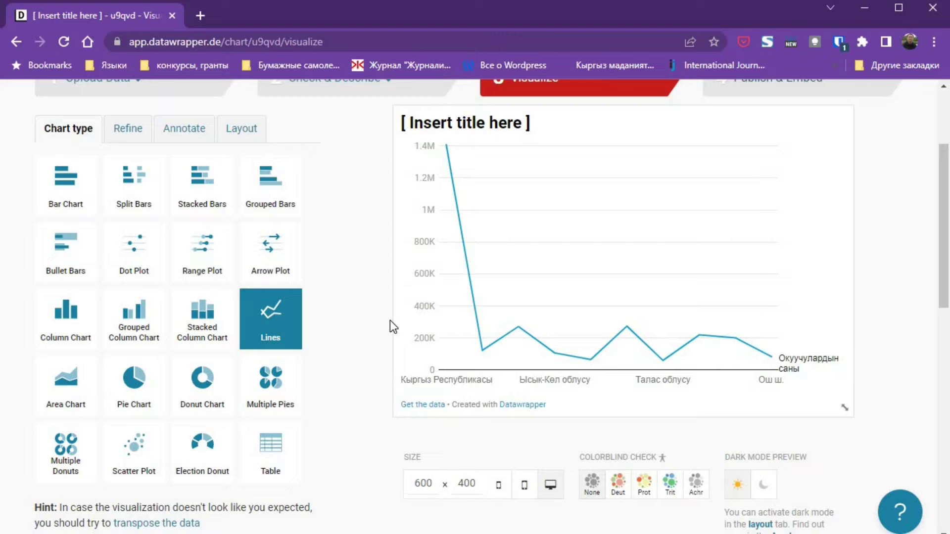
{"action": "left_click", "coordinate": [74, 184]}
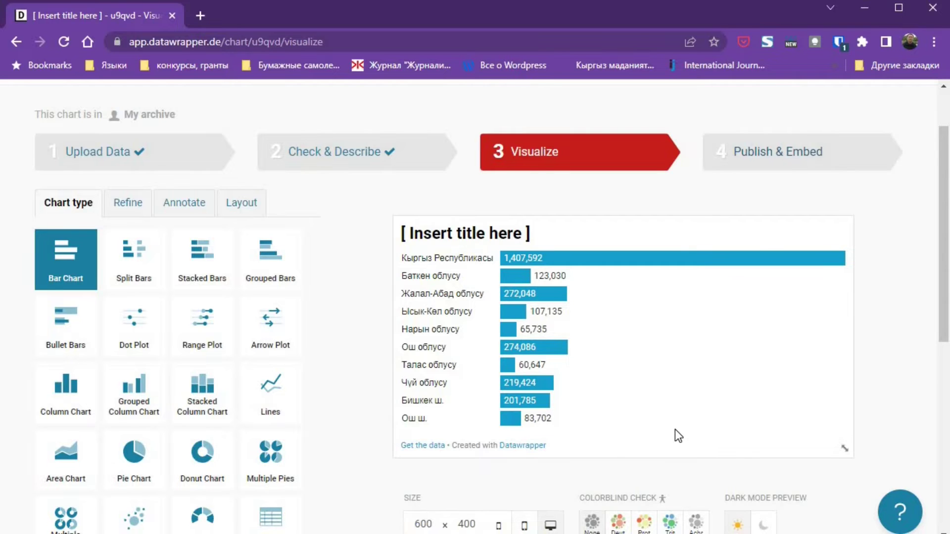
{"action": "left_click", "coordinate": [127, 202]}
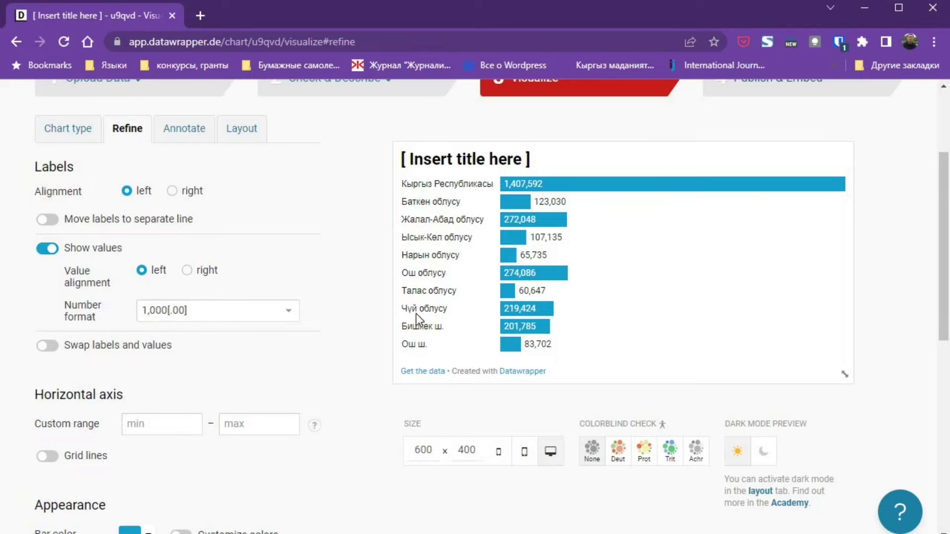
Step: Try moving the bar labels to a separate line
{"action": "left_click", "coordinate": [47, 219]}
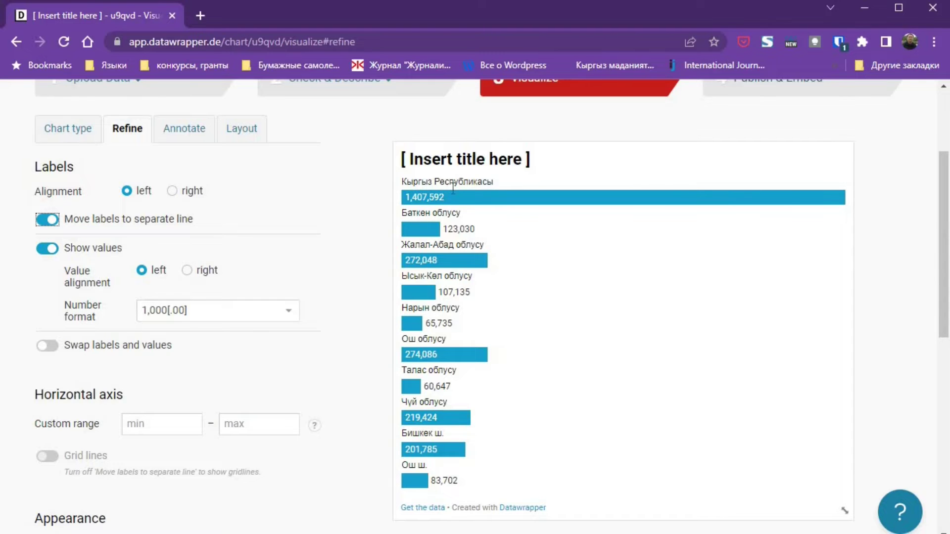
{"action": "left_click", "coordinate": [43, 224]}
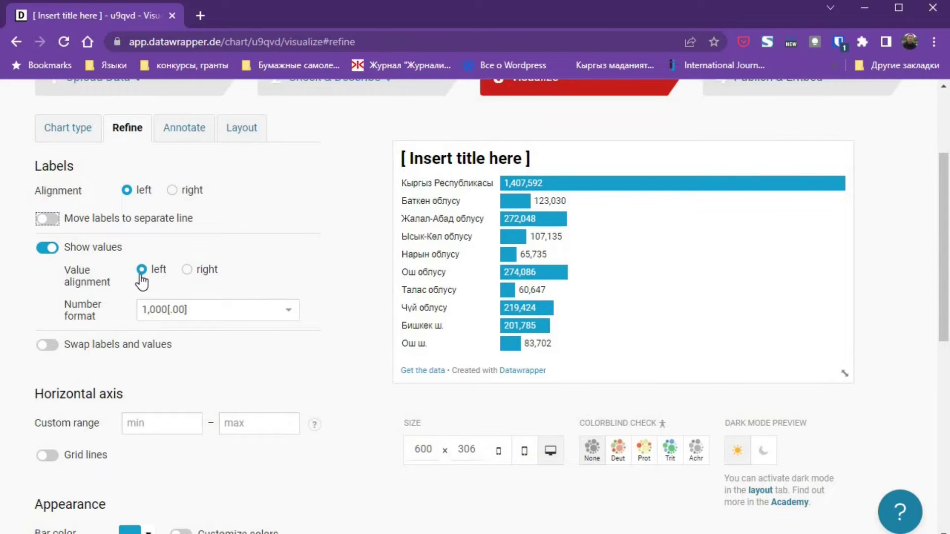
Step: Try the 123k and 0.0 number formats on the bar values, and return to 1,000[.00]
{"action": "scroll", "coordinate": [530, 227], "scroll_direction": "down", "scroll_amount": 1}
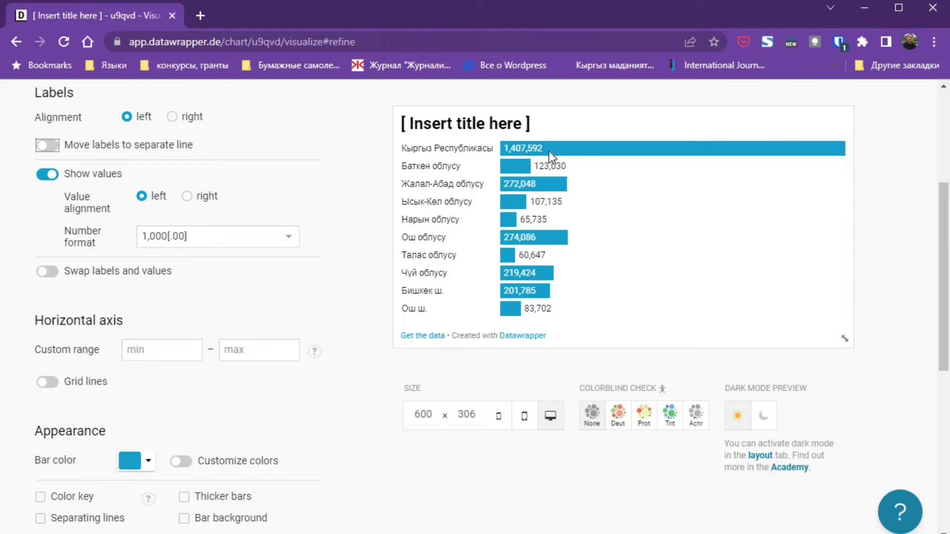
{"action": "left_click", "coordinate": [283, 239]}
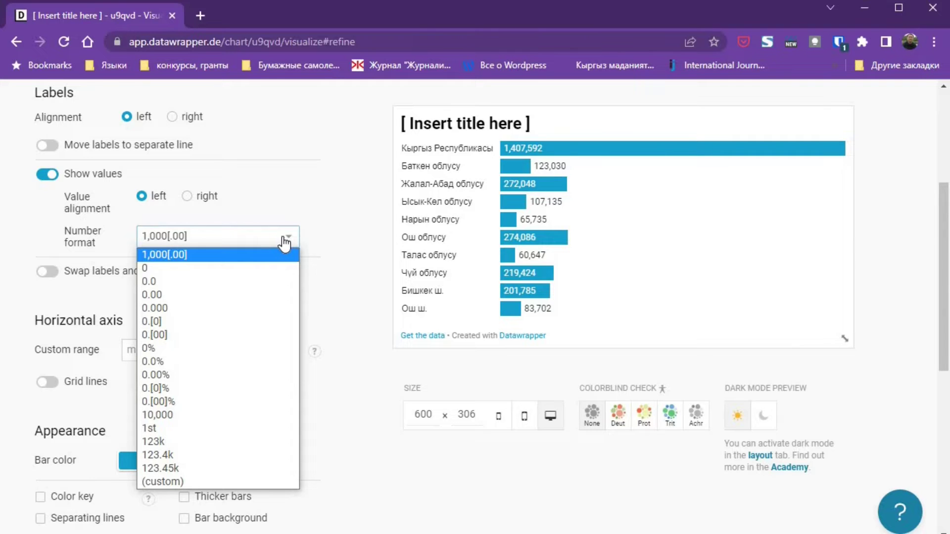
{"action": "left_click", "coordinate": [185, 442]}
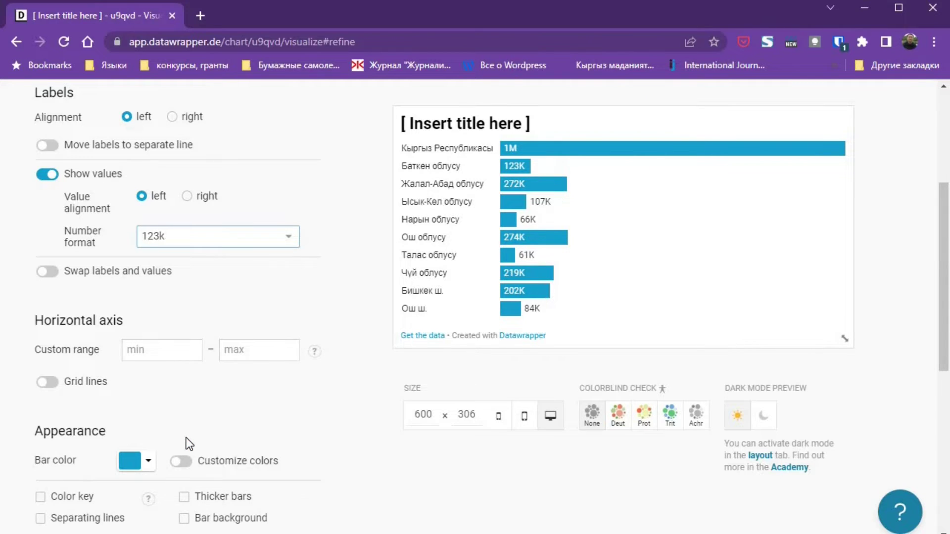
{"action": "left_click", "coordinate": [281, 244]}
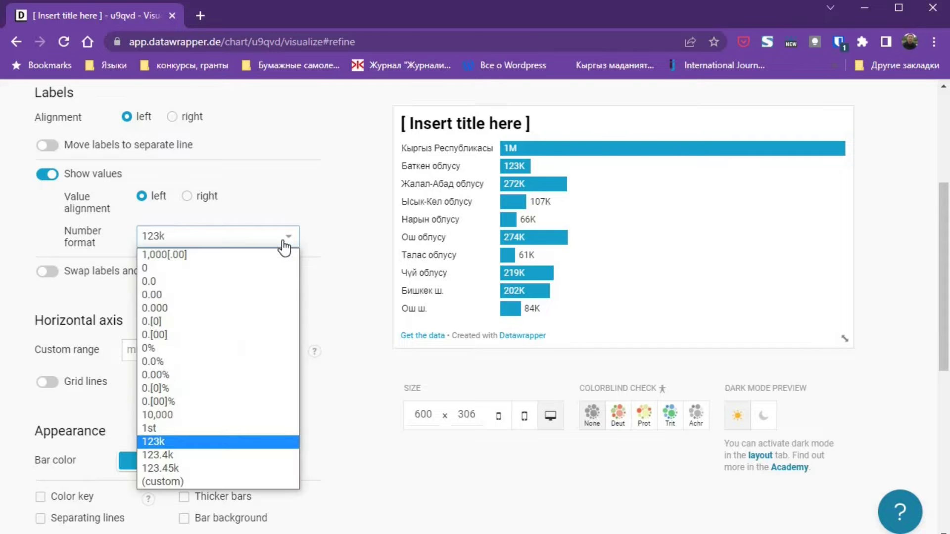
{"action": "left_click", "coordinate": [229, 282]}
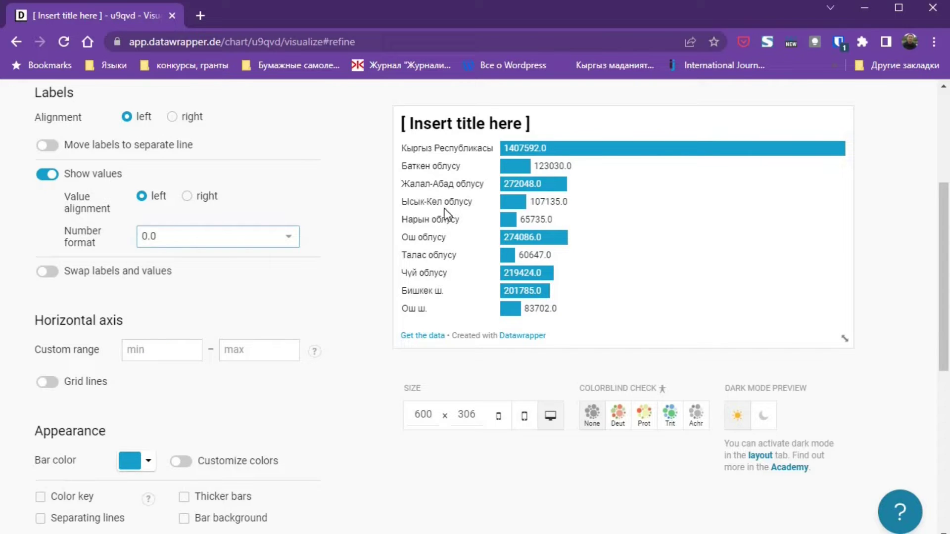
{"action": "left_click", "coordinate": [293, 243]}
{"action": "left_click", "coordinate": [265, 255]}
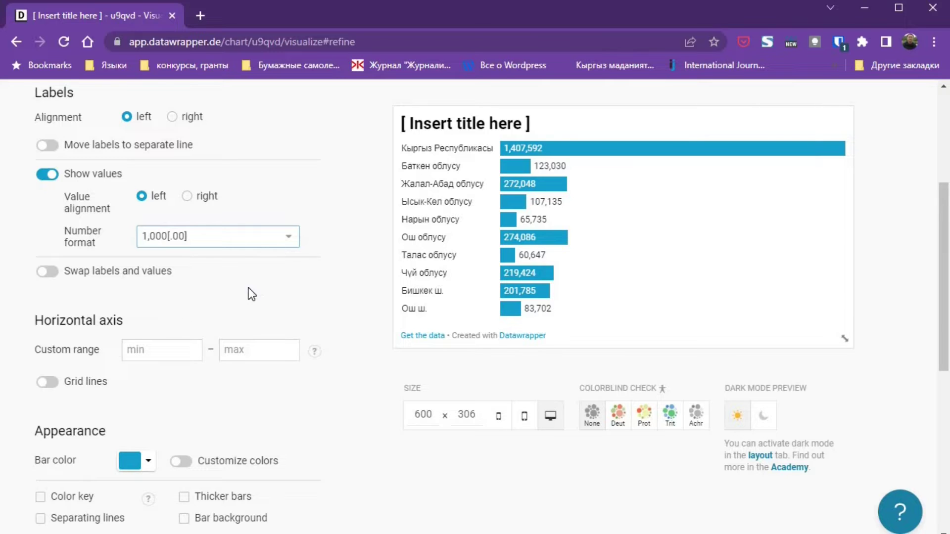
Step: Try swapping the labels and values of the bars
{"action": "left_click", "coordinate": [56, 278]}
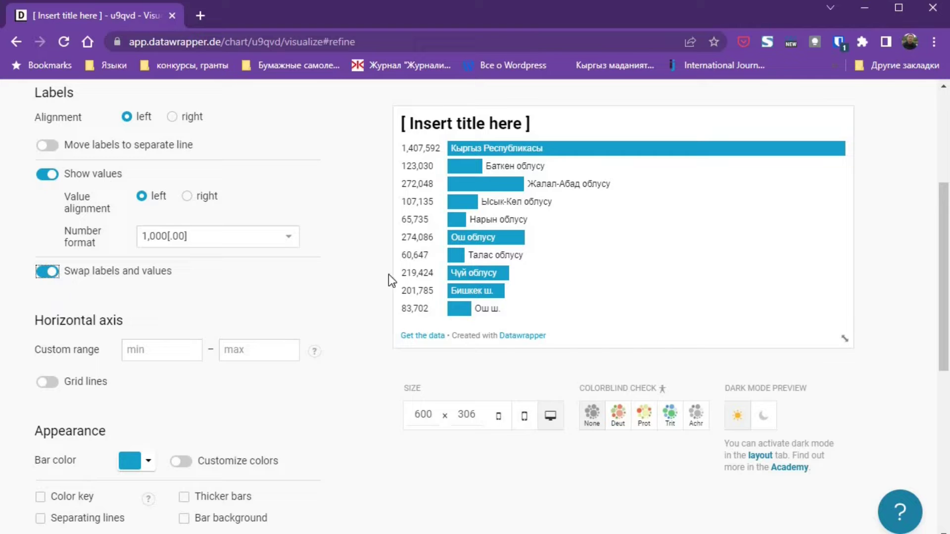
{"action": "left_click", "coordinate": [45, 275]}
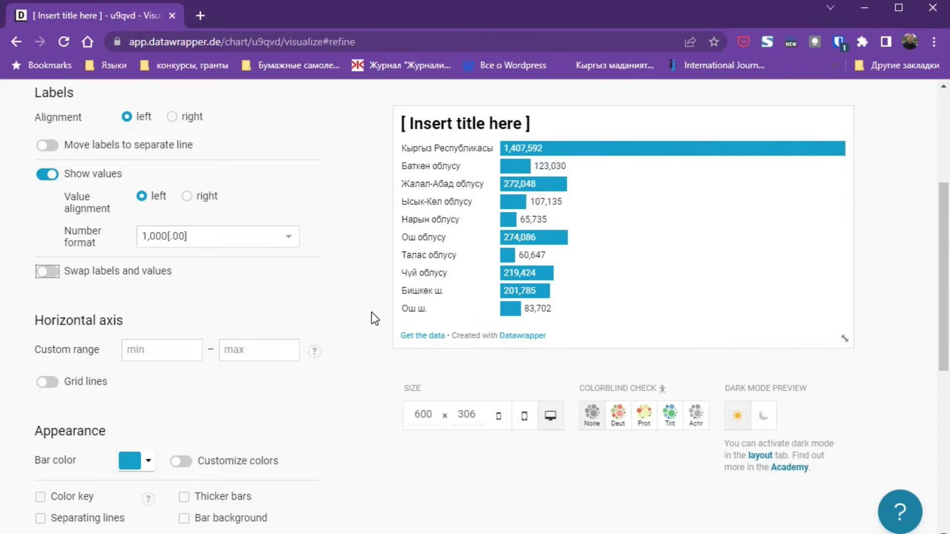
Step: Turn on sorting for the bars
{"action": "scroll", "coordinate": [372, 312], "scroll_direction": "down", "scroll_amount": 3}
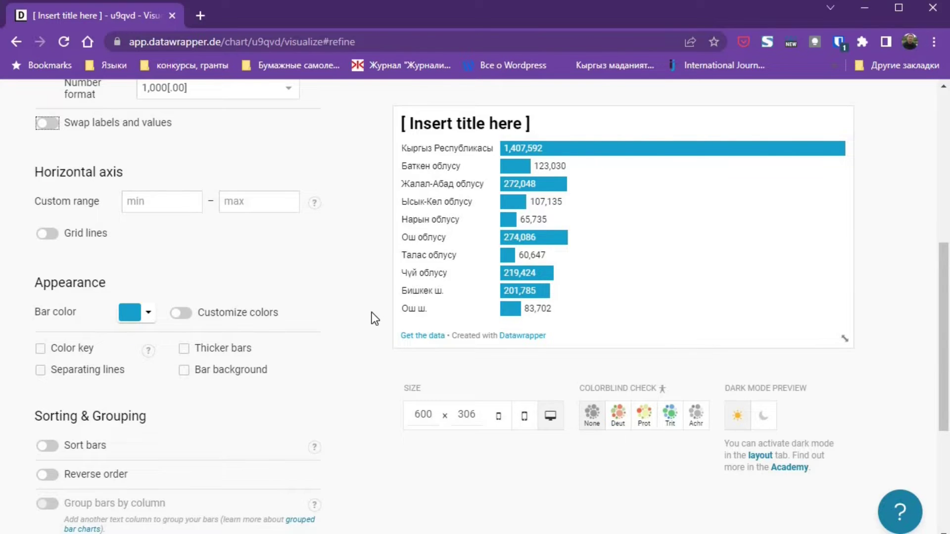
{"action": "scroll", "coordinate": [372, 312], "scroll_direction": "down", "scroll_amount": 2}
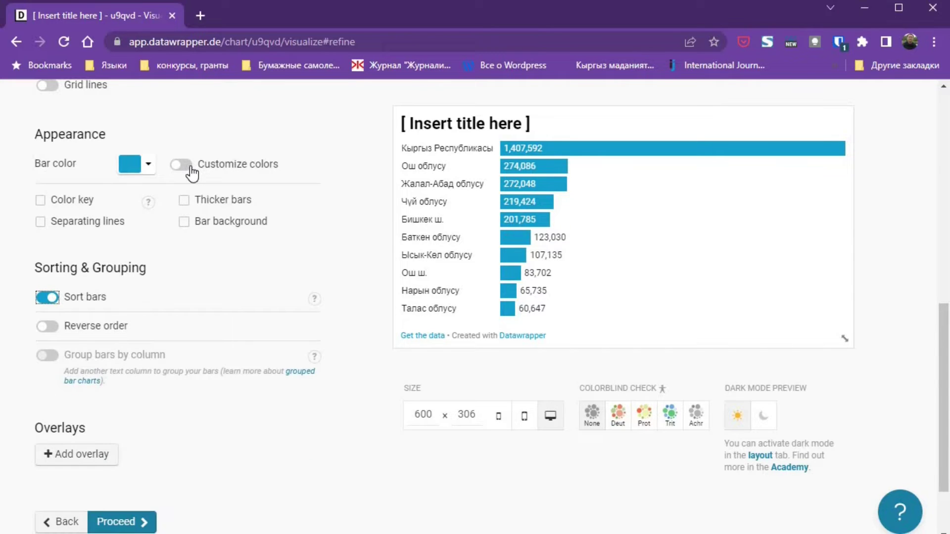
Step: Enable custom colors for the bars and turn off the color key
{"action": "left_click", "coordinate": [190, 167]}
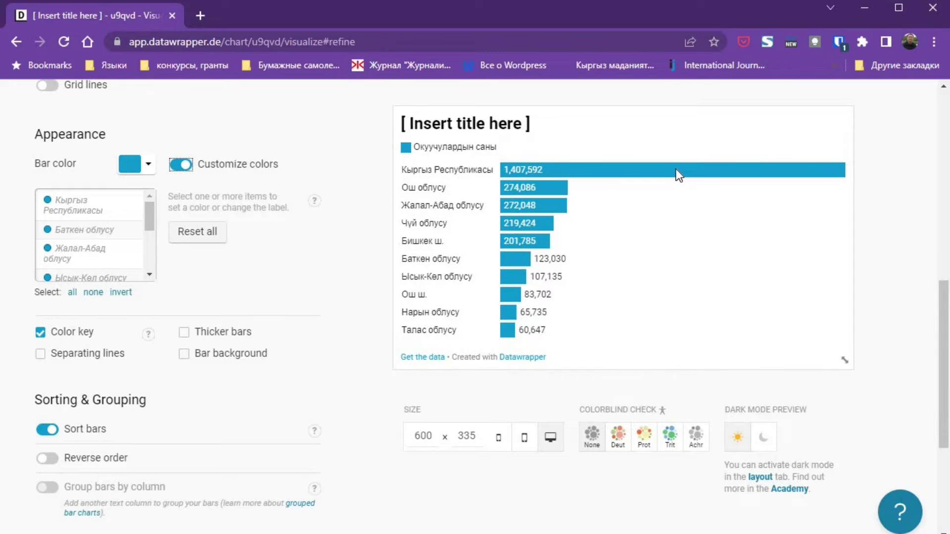
{"action": "scroll", "coordinate": [113, 252], "scroll_direction": "up", "scroll_amount": 2}
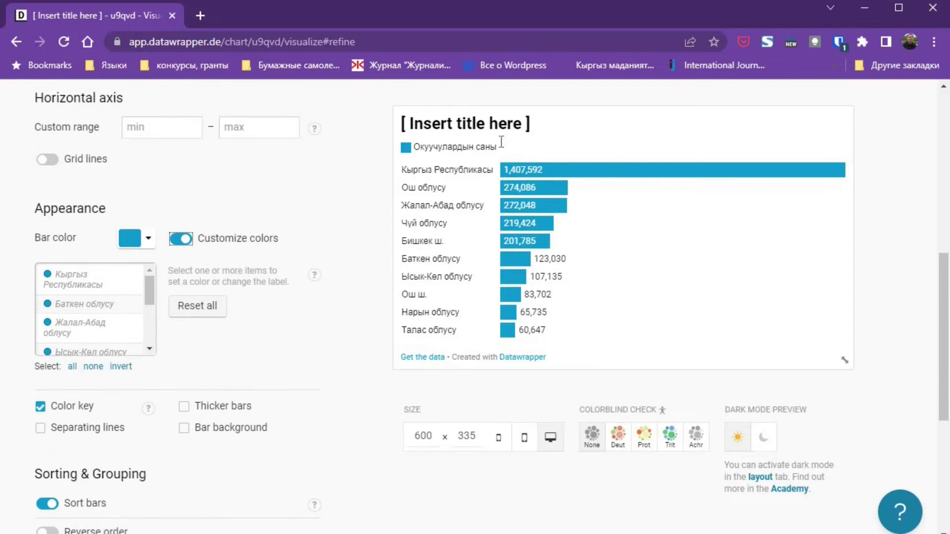
{"action": "left_click", "coordinate": [40, 407]}
Step: Color the Кыргыз Республикасы bar red (#c71e1d)
{"action": "left_click", "coordinate": [96, 285]}
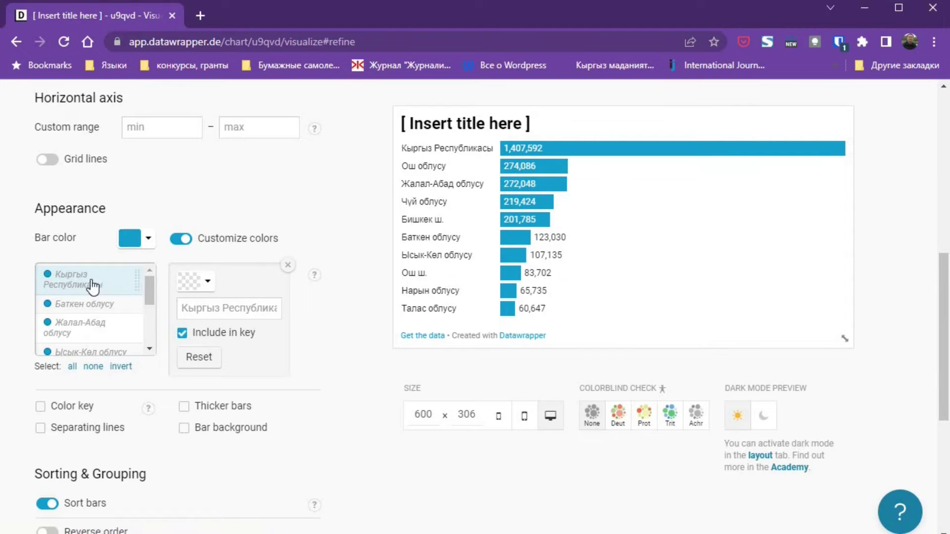
{"action": "left_click", "coordinate": [208, 283]}
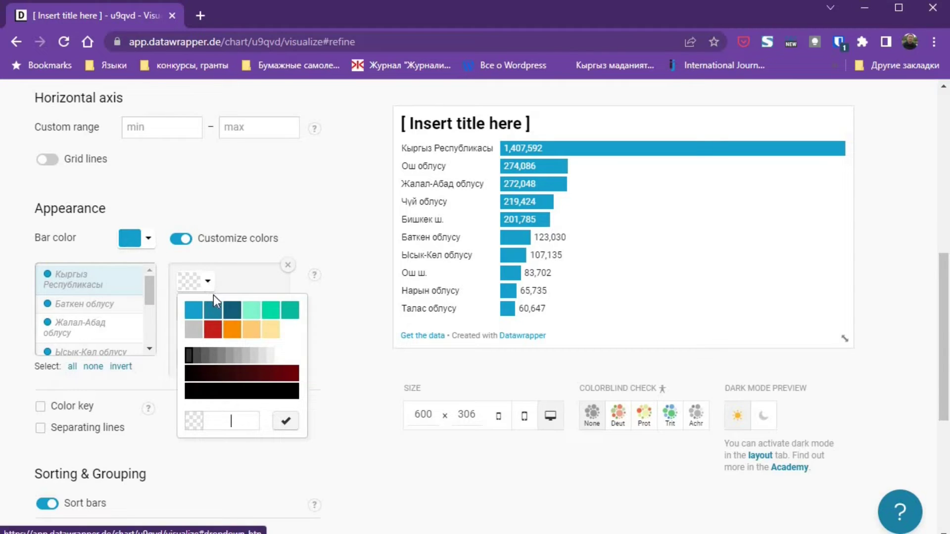
{"action": "left_click", "coordinate": [212, 329]}
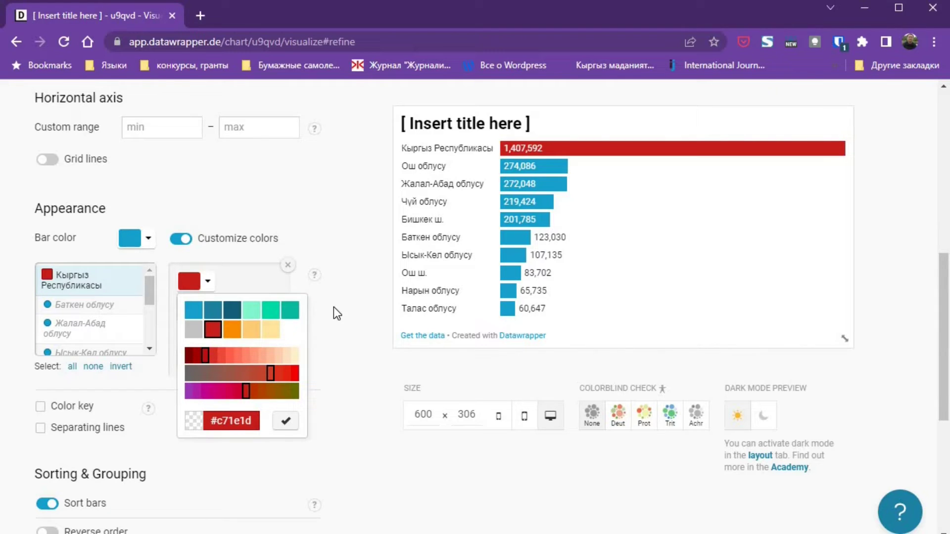
Step: Color the Баткен облусу bar blue (#18a1cd) and the Жалал-Абад облусу bar darker blue (#1d81a2)
{"action": "left_click", "coordinate": [105, 312]}
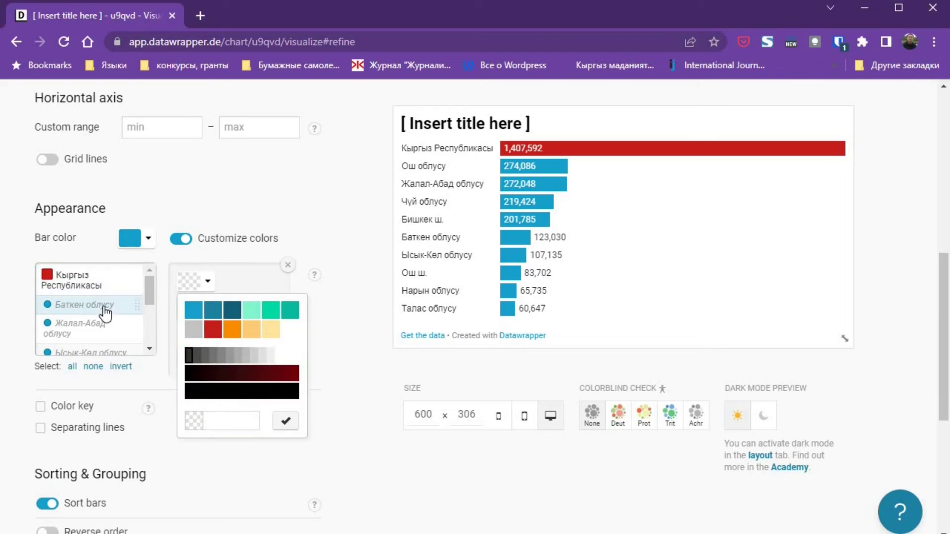
{"action": "left_click", "coordinate": [194, 314]}
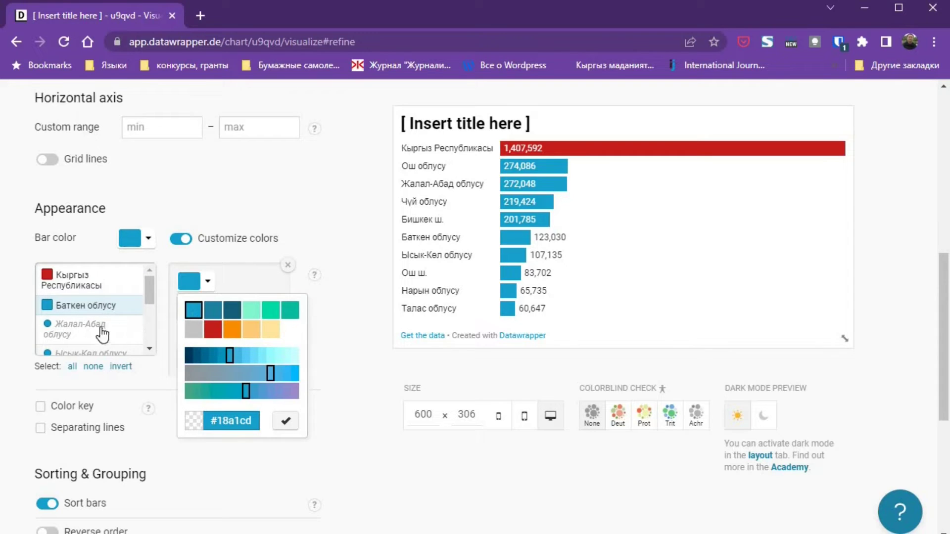
{"action": "left_click", "coordinate": [94, 329]}
{"action": "left_click", "coordinate": [213, 309]}
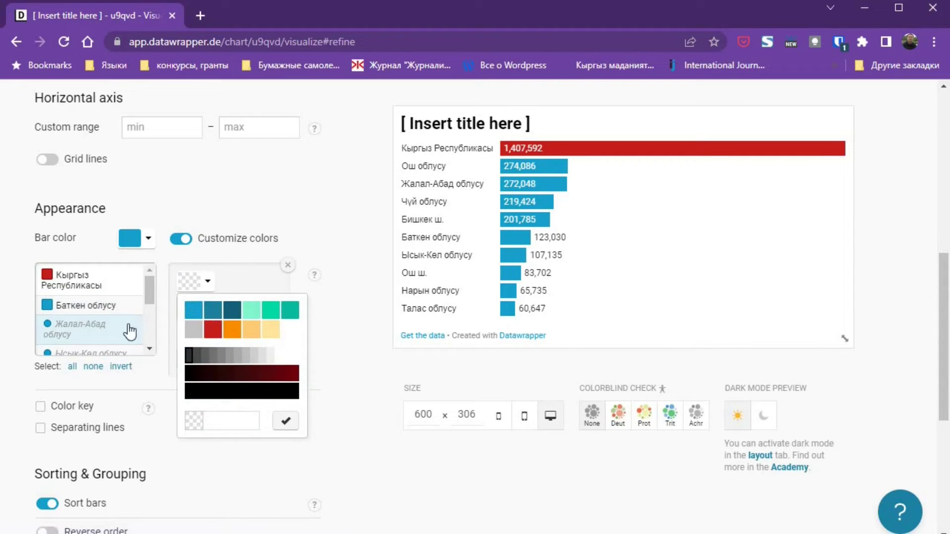
Step: Color the Ысык-Көл облусу bar dark teal (#15607a) and the Нарын облусу bar light mint (#82f5cf)
{"action": "scroll", "coordinate": [104, 329], "scroll_direction": "down", "scroll_amount": 3}
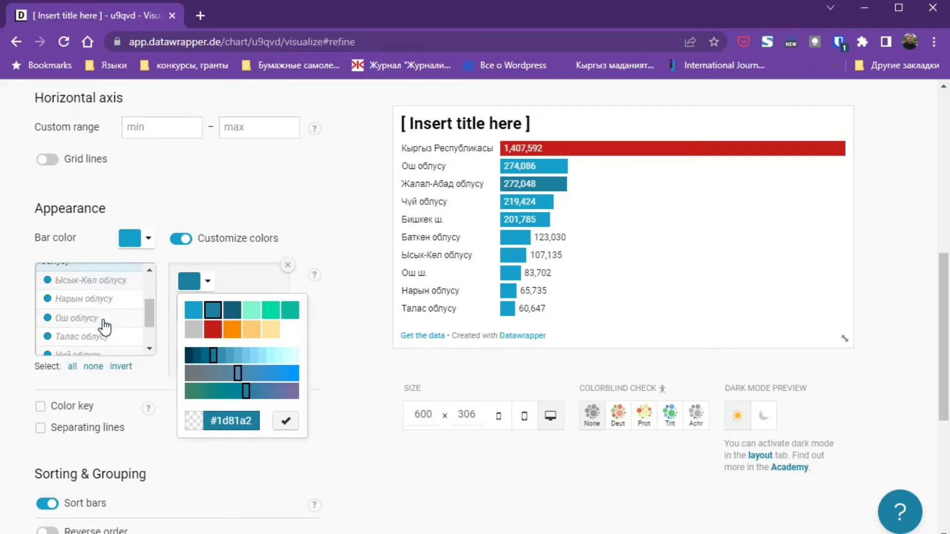
{"action": "left_click", "coordinate": [96, 280]}
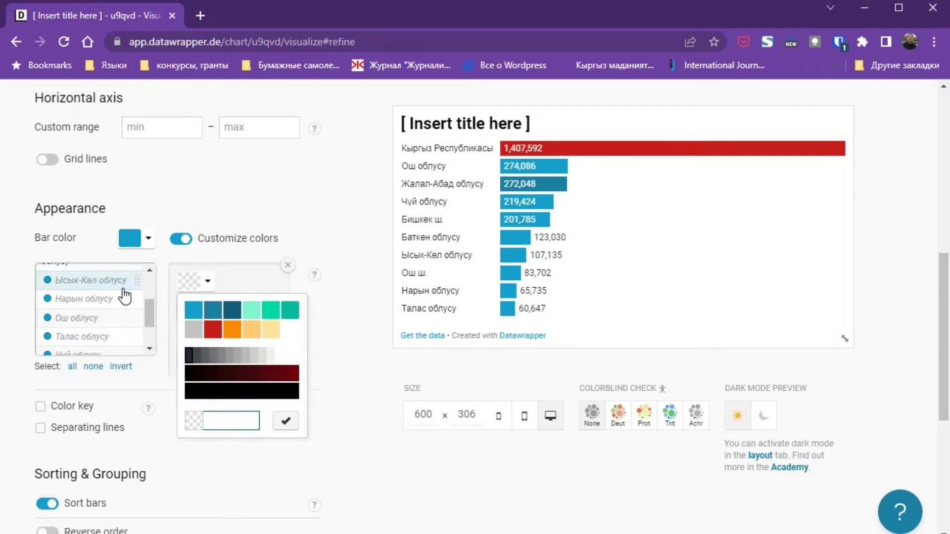
{"action": "left_click", "coordinate": [231, 312]}
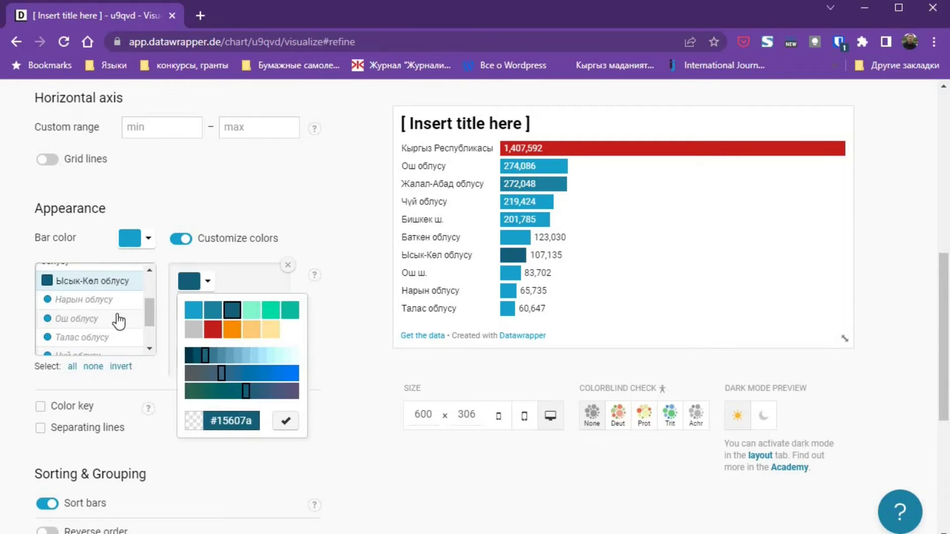
{"action": "left_click", "coordinate": [102, 301]}
{"action": "left_click", "coordinate": [252, 316]}
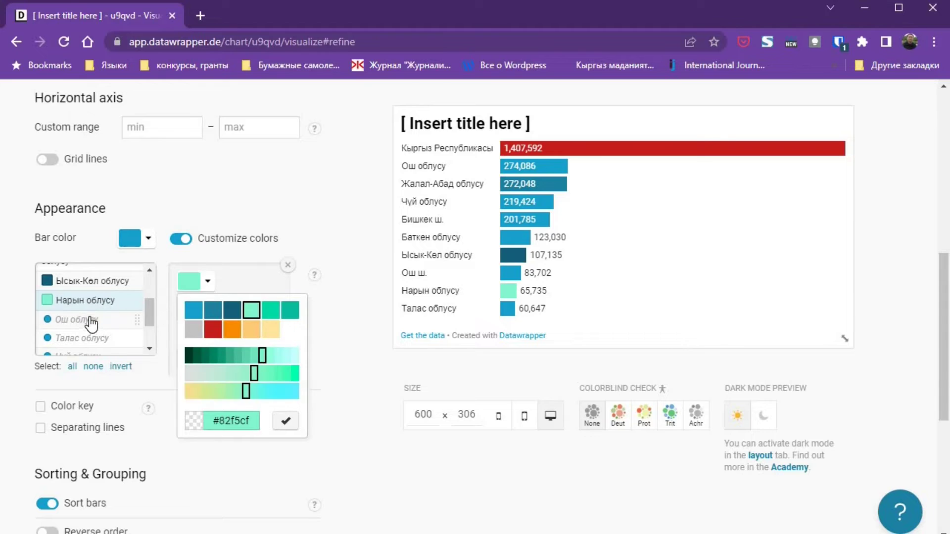
Step: Color the Ош облусу bar bright green (#00dca6) and the Талас облусу bar teal green (#09bb9f)
{"action": "left_click", "coordinate": [123, 321]}
{"action": "left_click", "coordinate": [270, 319]}
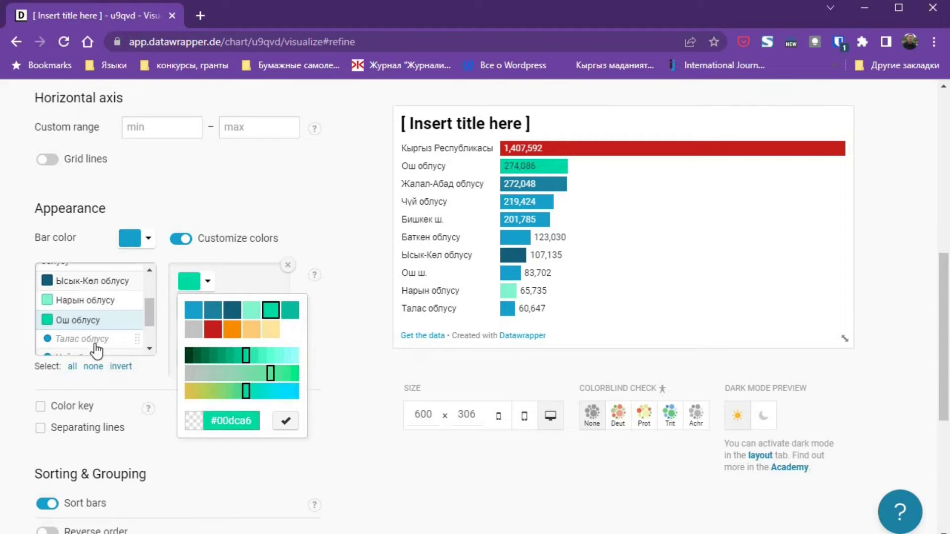
{"action": "left_click", "coordinate": [141, 339]}
{"action": "left_click", "coordinate": [291, 319]}
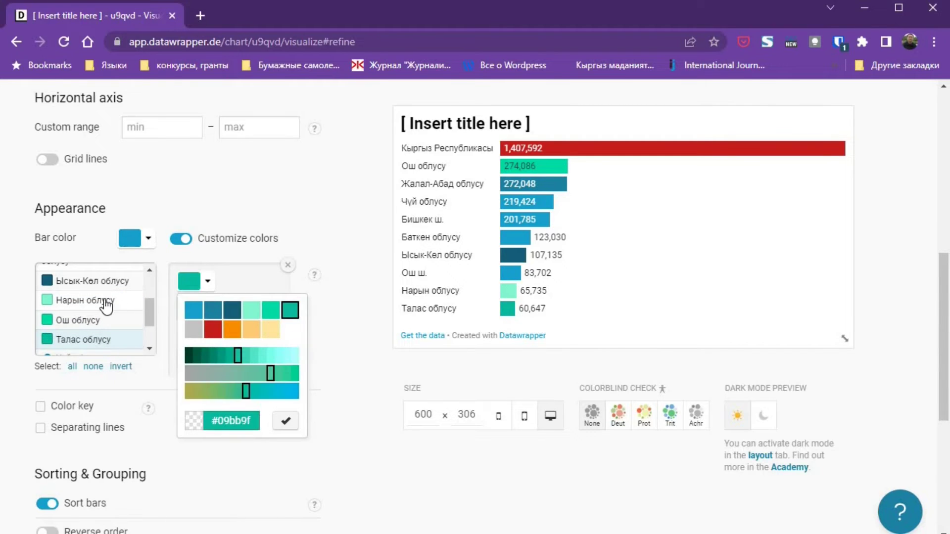
Step: Color the Чүй облусу bar orange (#fa8c00)
{"action": "scroll", "coordinate": [106, 305], "scroll_direction": "down", "scroll_amount": 1}
{"action": "left_click", "coordinate": [126, 315]}
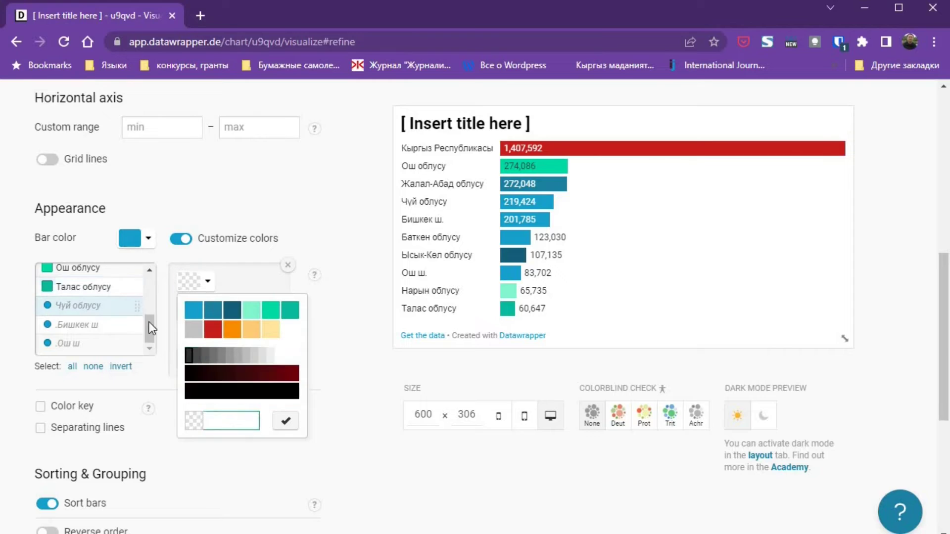
{"action": "left_click", "coordinate": [232, 332]}
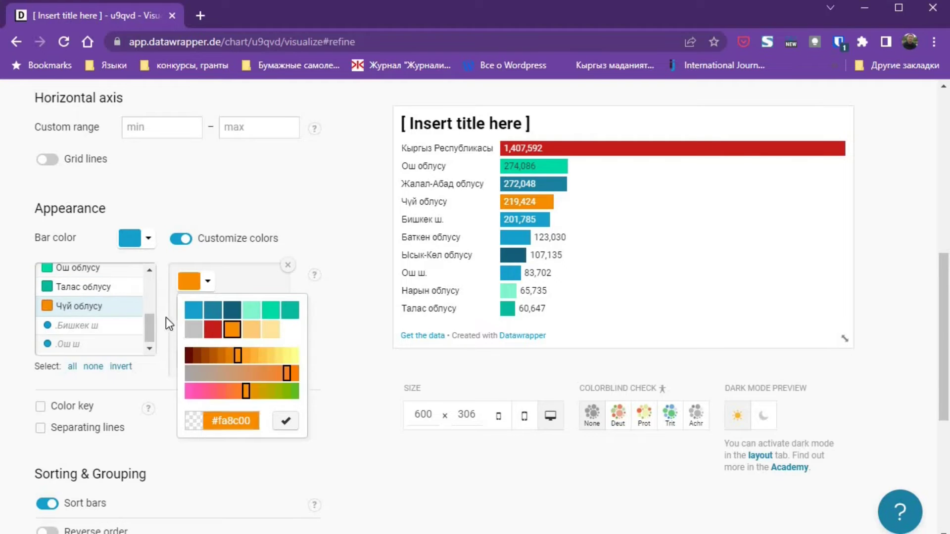
Step: Color the Бишкек ш. bar light orange (#ffca76) and the Ош ш. bar pale yellow (#ffe59c)
{"action": "left_click", "coordinate": [96, 324]}
{"action": "left_click", "coordinate": [251, 331]}
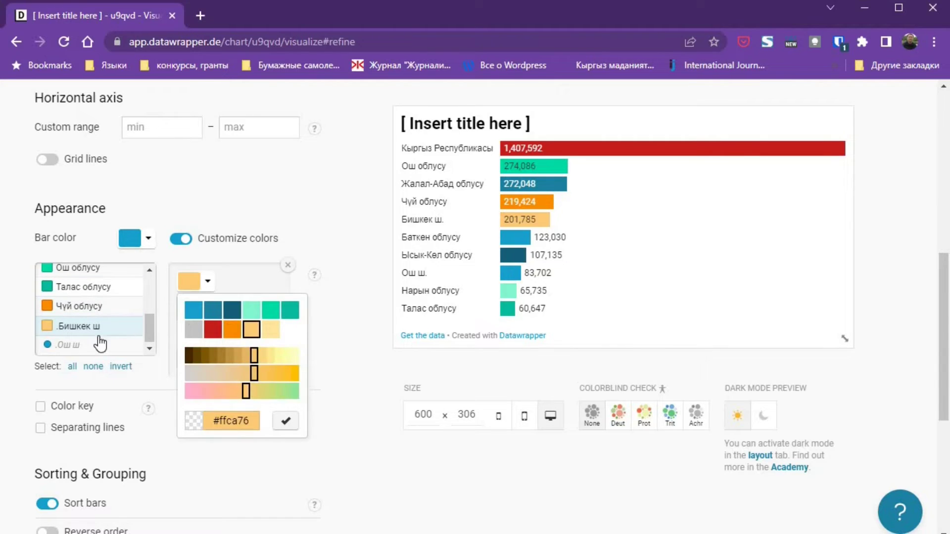
{"action": "left_click", "coordinate": [94, 345]}
{"action": "left_click", "coordinate": [271, 330]}
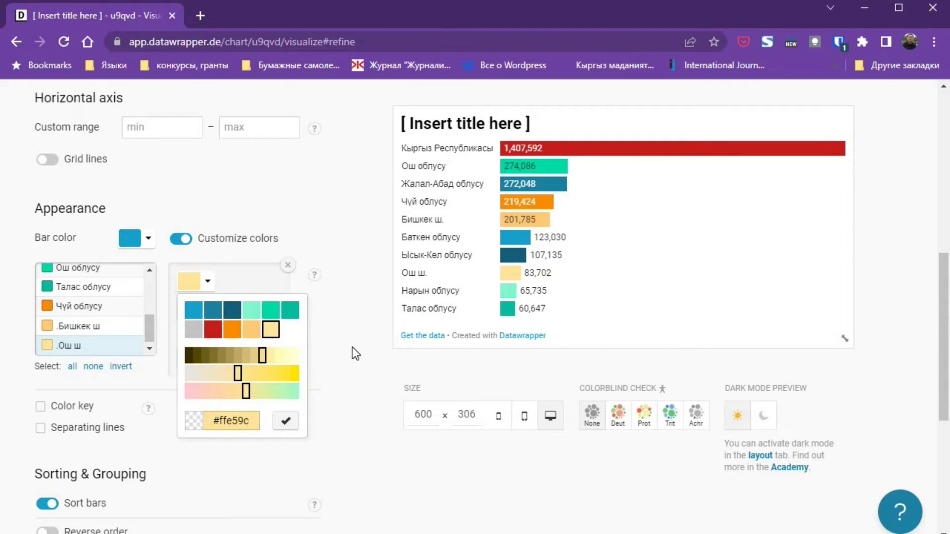
Step: Set the chart preview width to 800 and try a height of 450
{"action": "scroll", "coordinate": [355, 353], "scroll_direction": "down", "scroll_amount": 5}
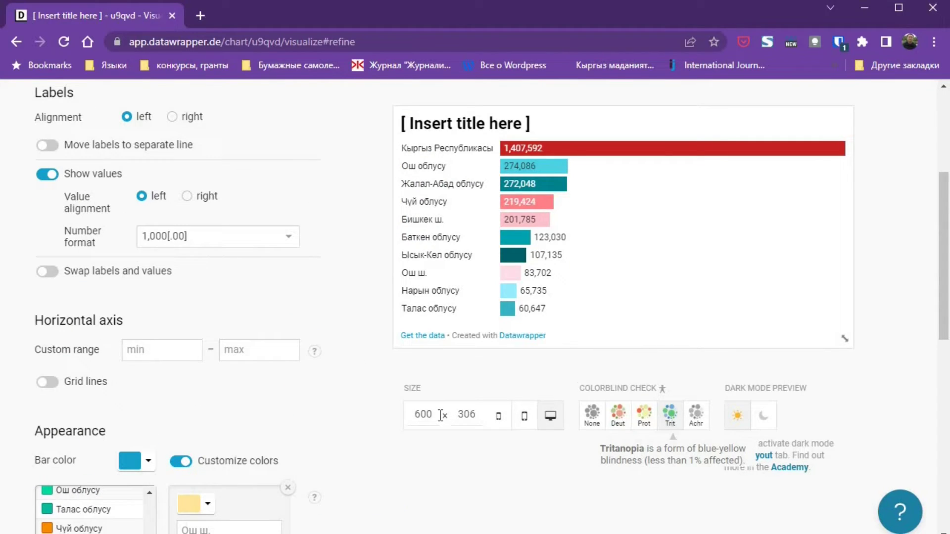
{"action": "key", "text": "BackSpace"}
{"action": "key", "text": "BackSpace"}
{"action": "key", "text": "BackSpace"}
{"action": "type", "text": "800"}
{"action": "double_click", "coordinate": [465, 413]}
{"action": "type", "text": "450"}
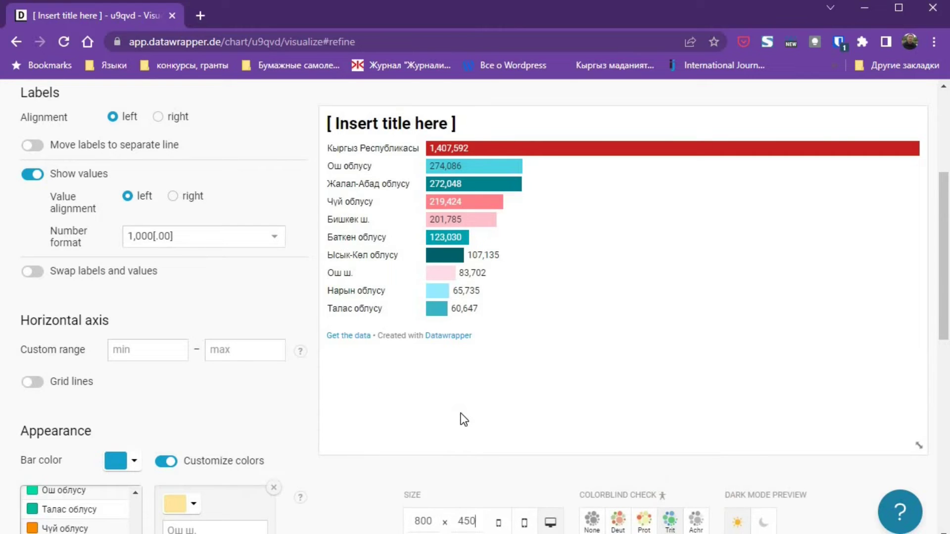
{"action": "left_click", "coordinate": [461, 414]}
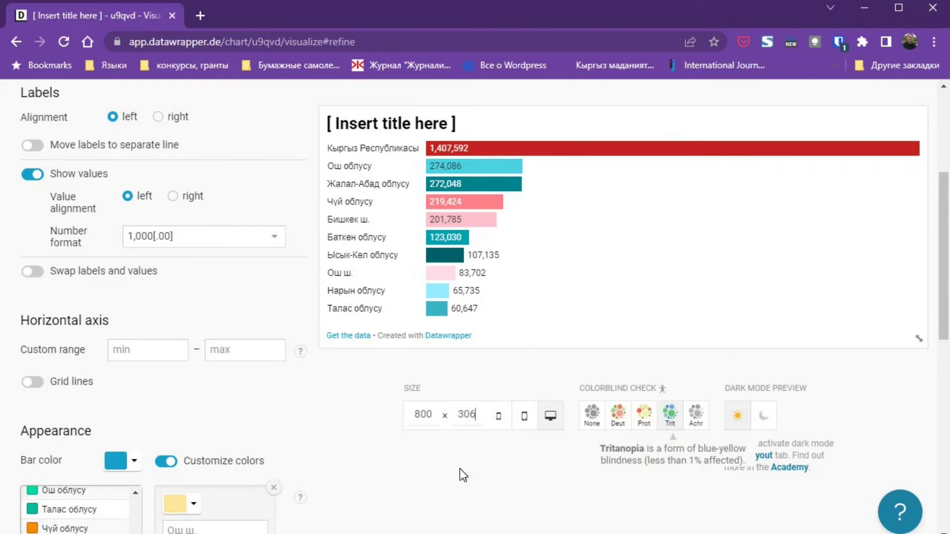
Step: Replace the placeholder chart title with "Кыргызстандагы окуучулардын саны"
{"action": "scroll", "coordinate": [331, 420], "scroll_direction": "up", "scroll_amount": 3}
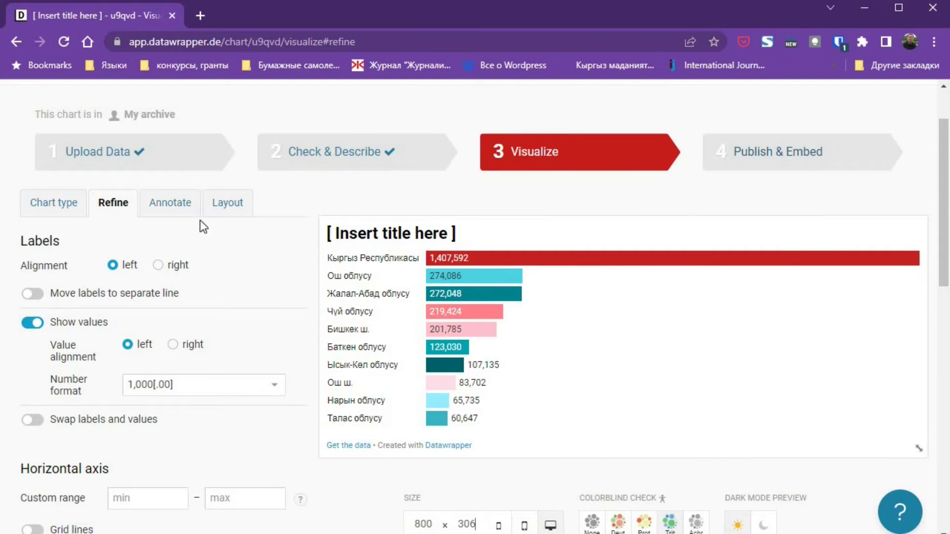
{"action": "left_click", "coordinate": [174, 207]}
{"action": "left_click", "coordinate": [114, 263]}
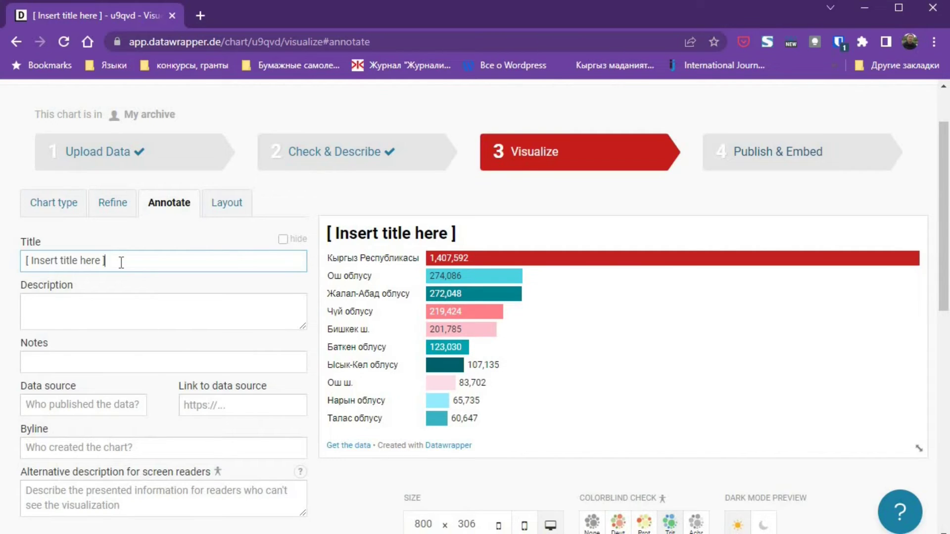
{"action": "type", "text": "Rshu"}
{"action": "key", "text": "BackSpace"}
{"action": "key", "text": "BackSpace"}
{"action": "key", "text": "BackSpace"}
{"action": "key", "text": "BackSpace"}
{"action": "key", "text": "BackSpace"}
{"action": "key", "text": "BackSpace"}
{"action": "key", "text": "BackSpace"}
{"action": "key", "text": "BackSpace"}
{"action": "key", "text": "BackSpace"}
{"action": "key", "text": "BackSpace"}
{"action": "key", "text": "BackSpace"}
{"action": "key", "text": "BackSpace"}
{"action": "key", "text": "BackSpace"}
{"action": "key", "text": "BackSpace"}
{"action": "key", "text": "BackSpace"}
{"action": "key", "text": "BackSpace"}
{"action": "key", "text": "BackSpace"}
{"action": "key", "text": "BackSpace"}
{"action": "key", "text": "BackSpace"}
{"action": "key", "text": "BackSpace"}
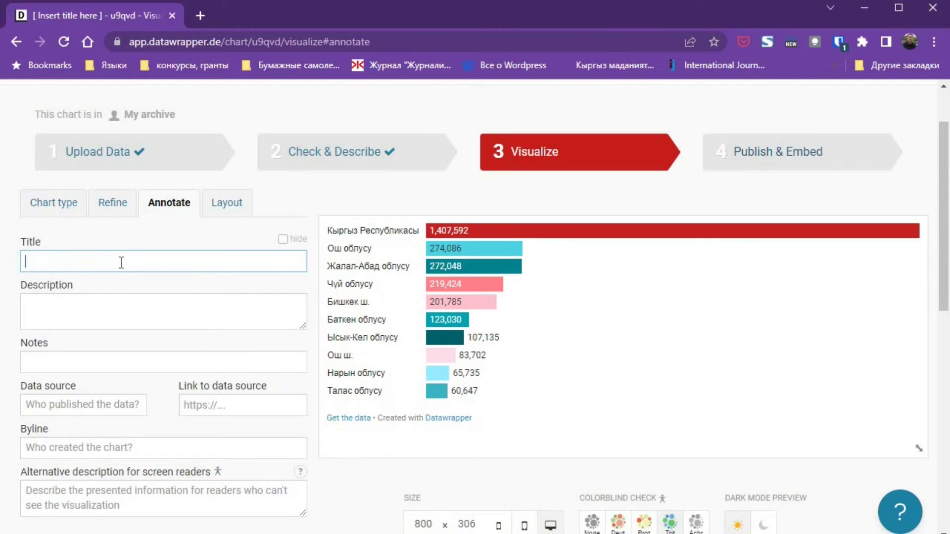
{"action": "type", "text": "Кы"}
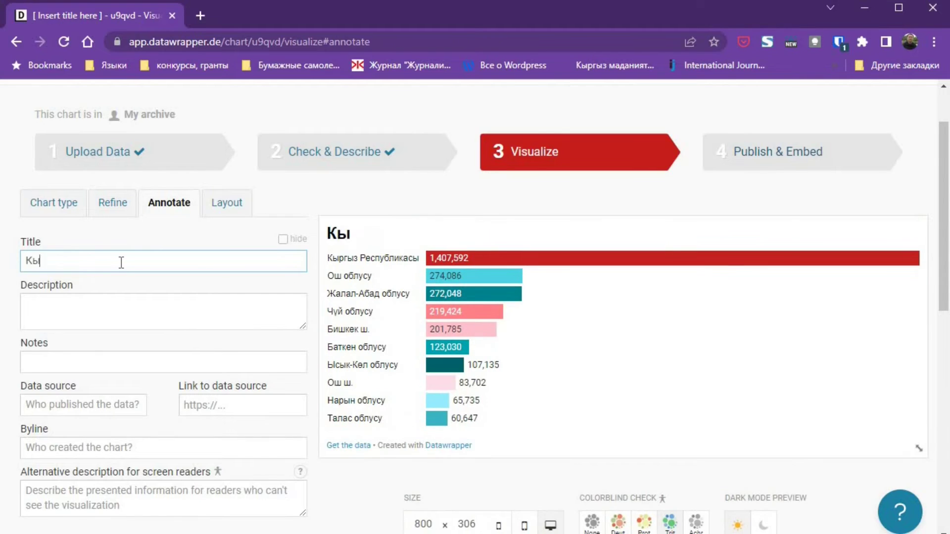
{"action": "type", "text": "ргызстандагы "}
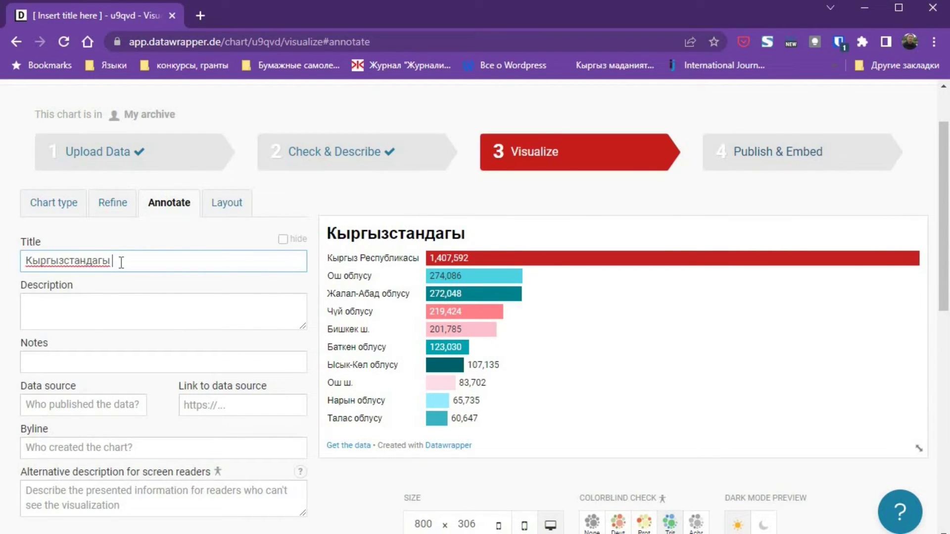
{"action": "type", "text": "окуучула"}
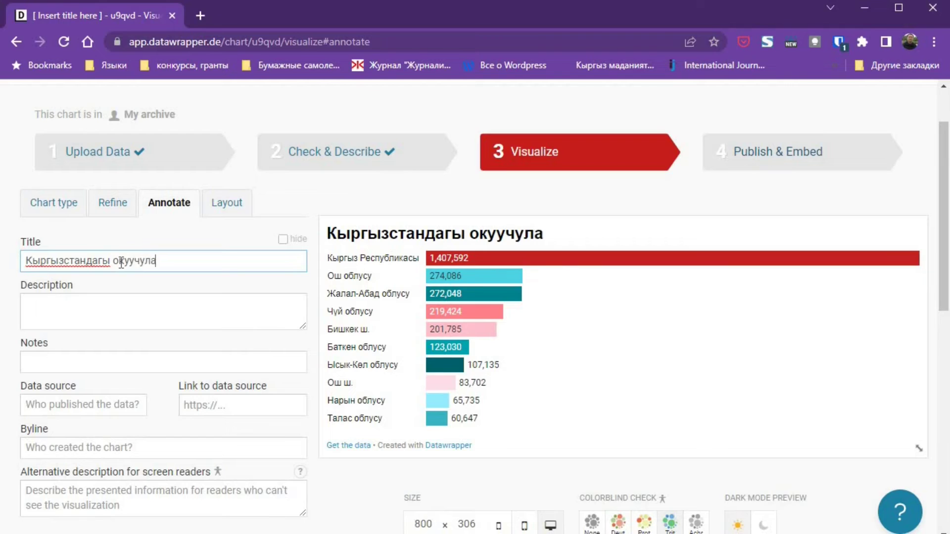
{"action": "type", "text": "рдын саны"}
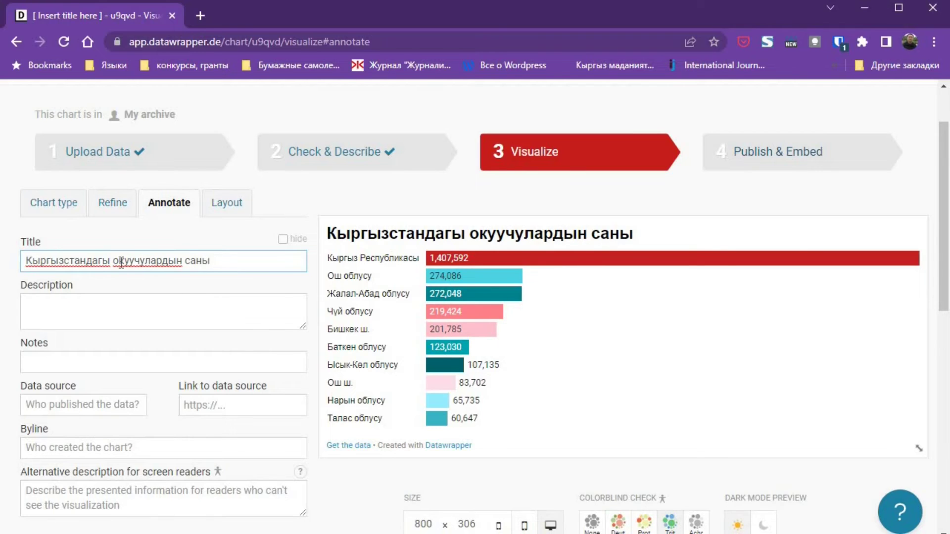
Step: Add the chart description "2021-жыл боюнча маалыматтар"
{"action": "left_click", "coordinate": [187, 310]}
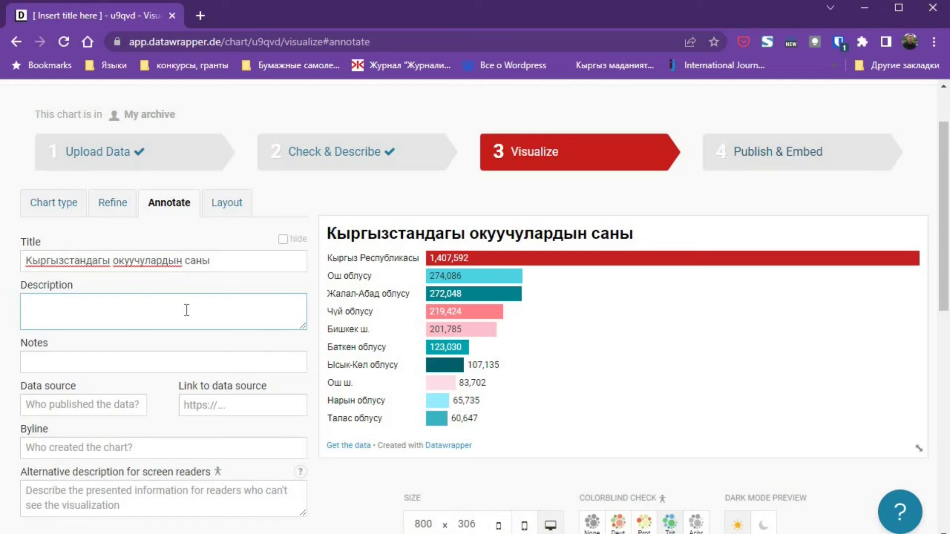
{"action": "type", "text": "2021"}
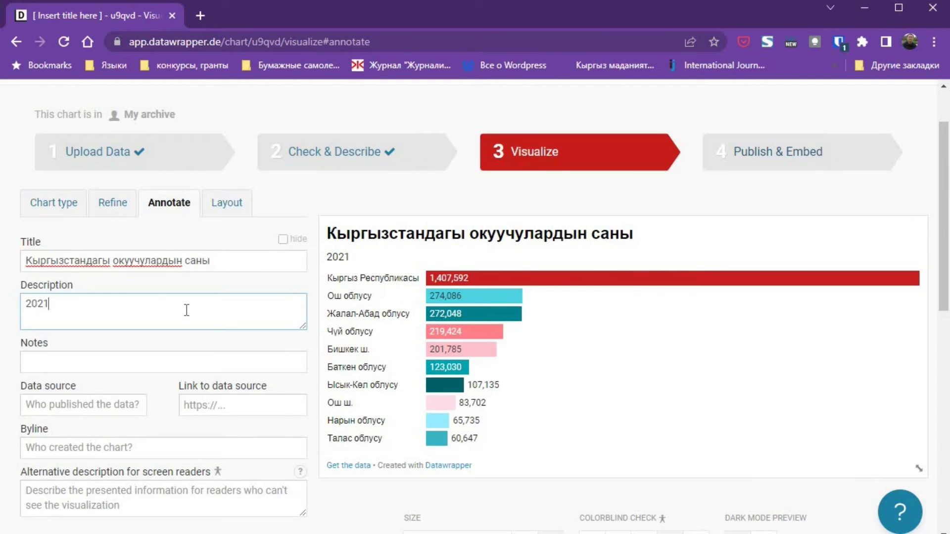
{"action": "type", "text": "-жыл бо"}
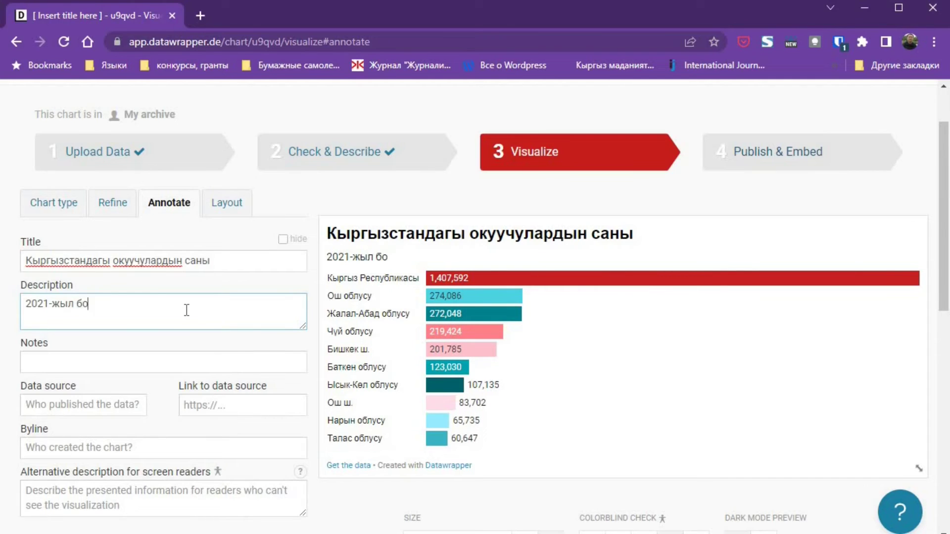
{"action": "type", "text": "юнча маа"}
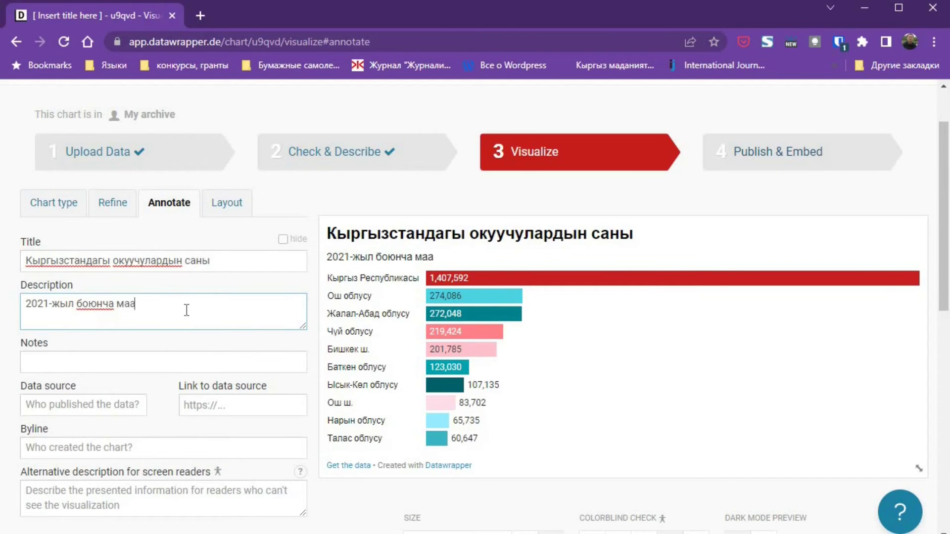
{"action": "type", "text": "лыматтар"}
Step: Add the chart note "Маалыматтар Улуттук статкомитеттен алынды."
{"action": "left_click", "coordinate": [174, 361]}
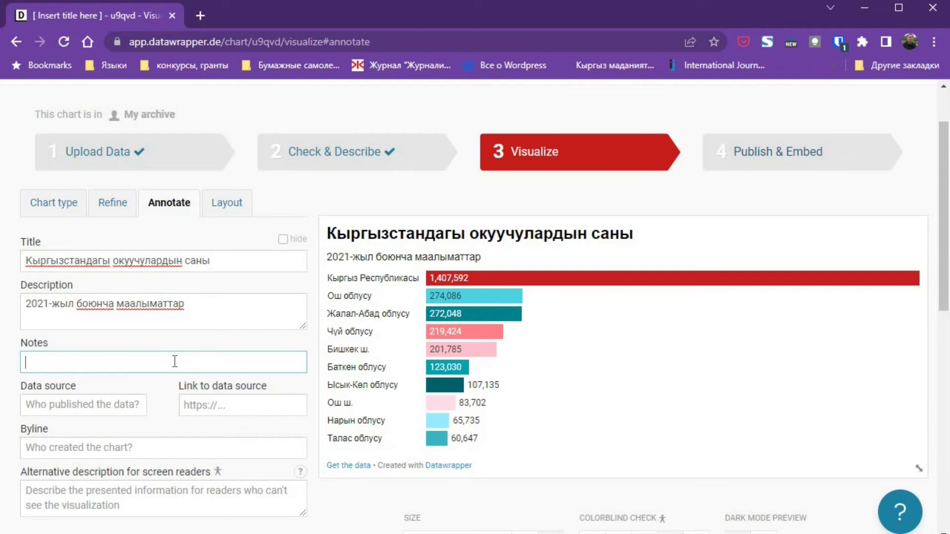
{"action": "type", "text": "Маалымат"}
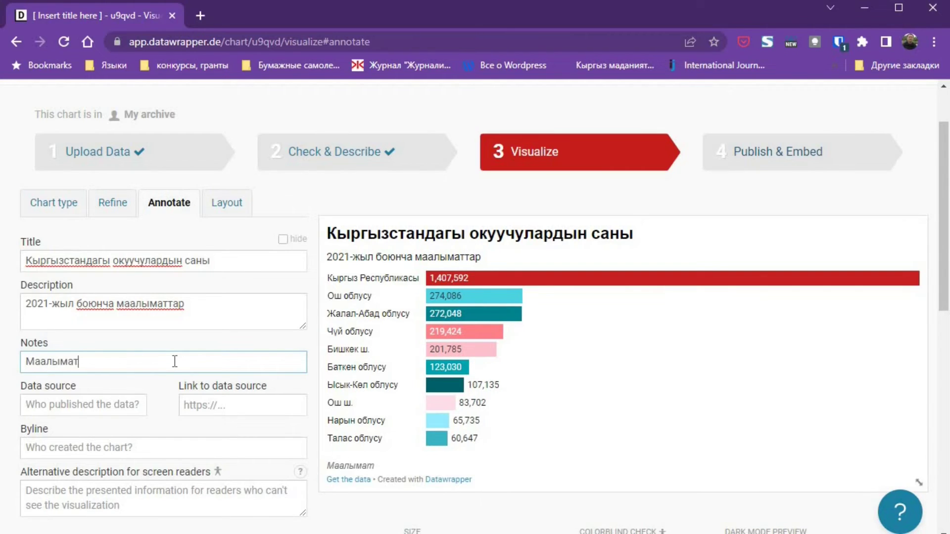
{"action": "type", "text": "тар У"}
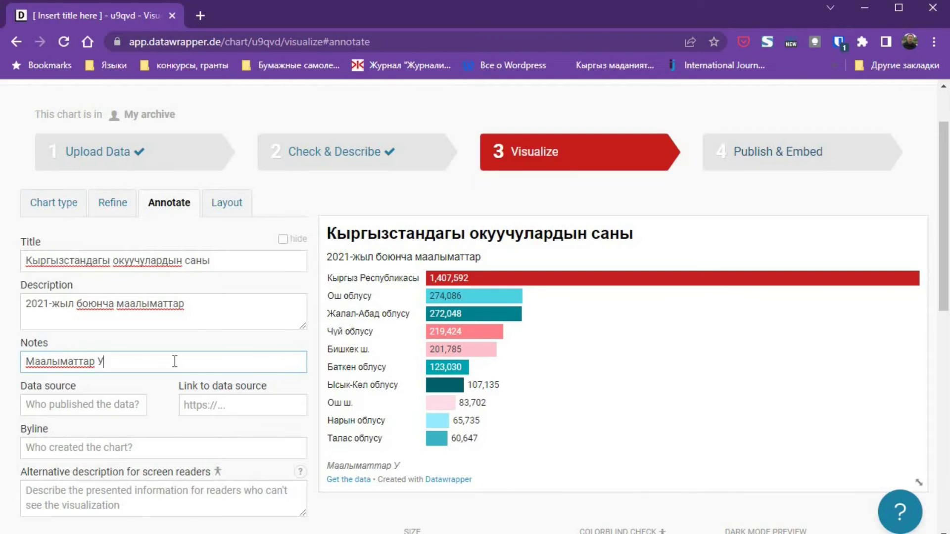
{"action": "type", "text": "луттук ст"}
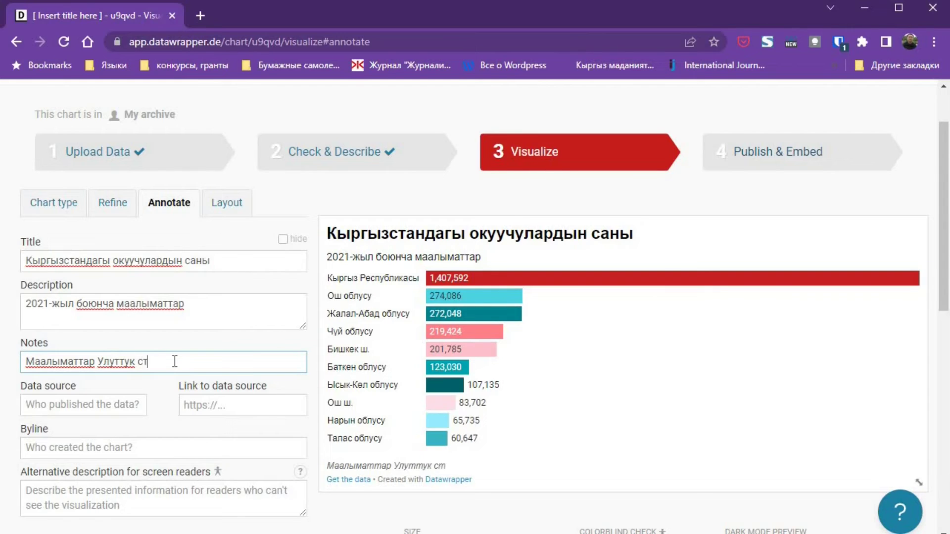
{"action": "type", "text": "аткомитеттен алынды."}
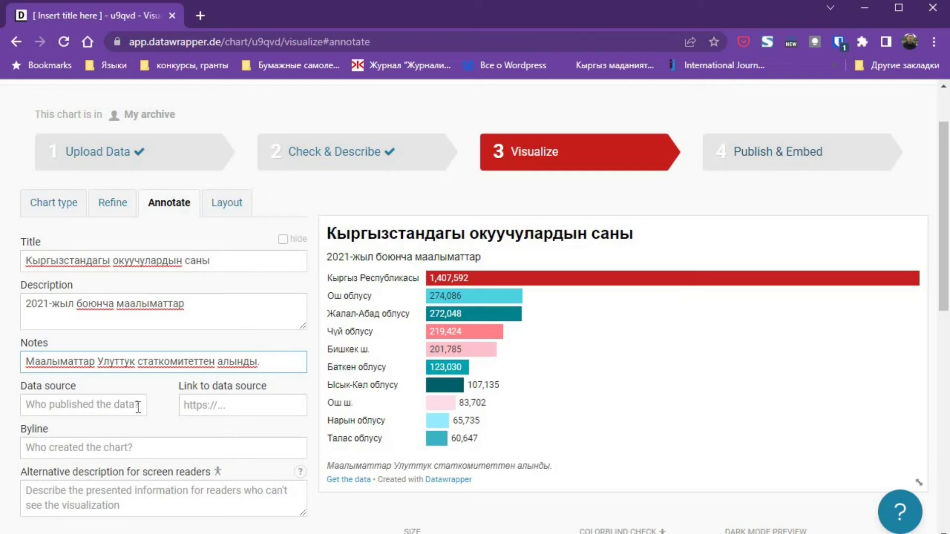
Step: Enter "Журналисттер" КБ as the chart's data source
{"action": "left_click", "coordinate": [123, 406]}
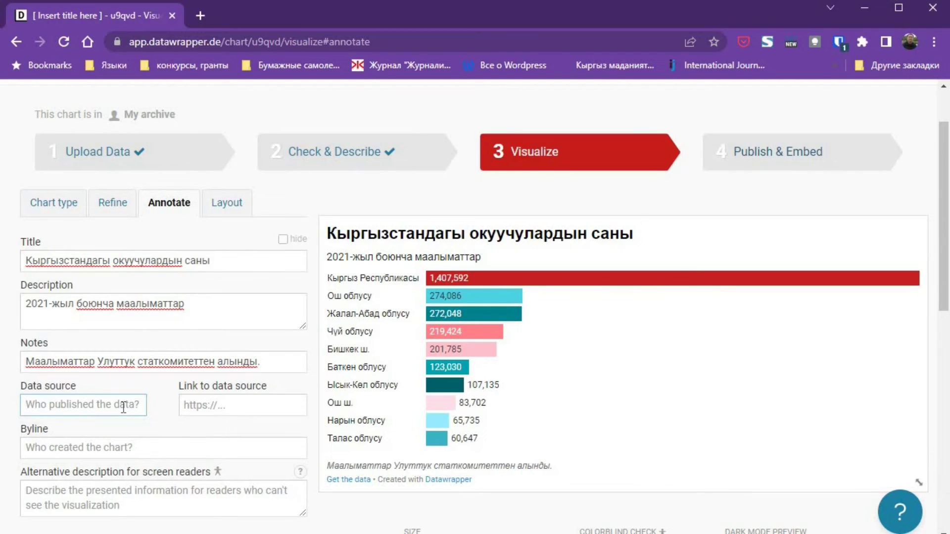
{"action": "type", "text": "\"Журнали"}
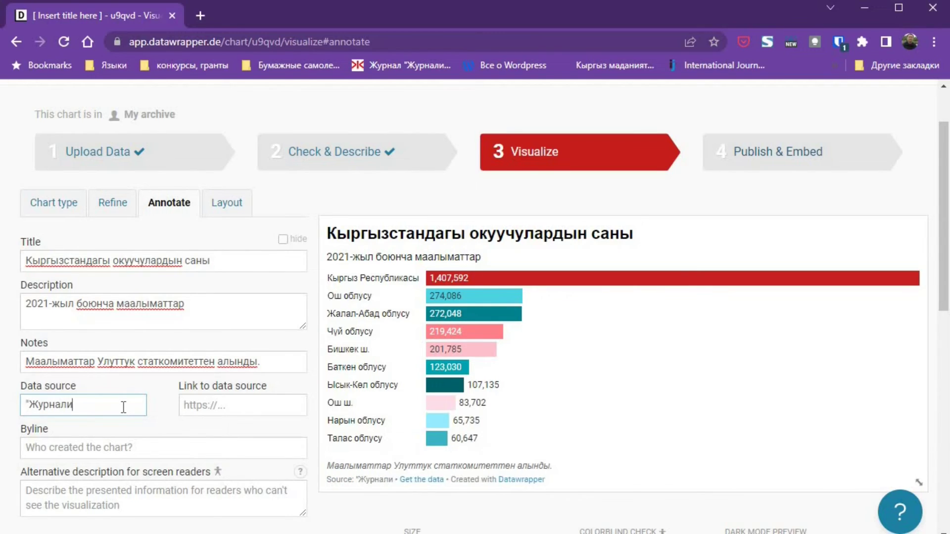
{"action": "type", "text": "сттер\" К"}
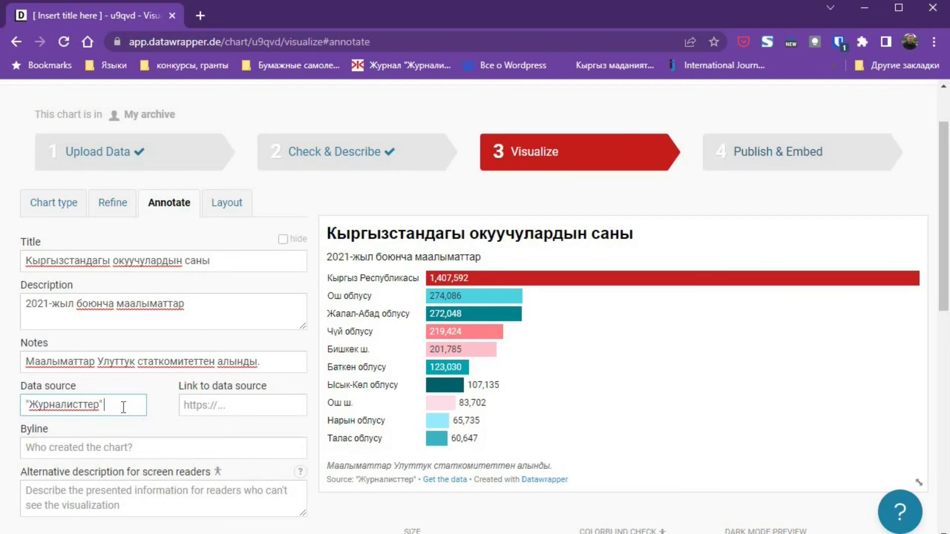
{"action": "type", "text": "Б"}
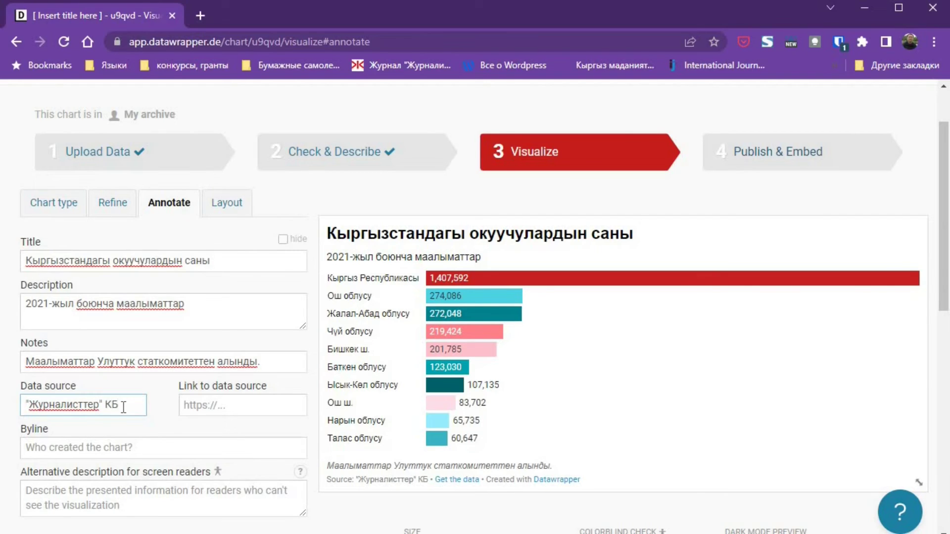
Step: Open the journalist.kg website in a new browser tab and copy its address
{"action": "left_click", "coordinate": [228, 406]}
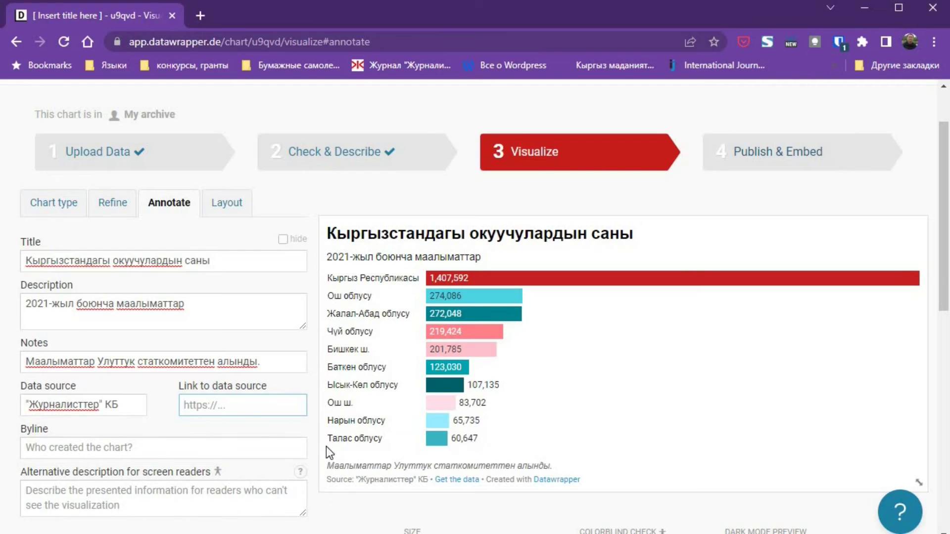
{"action": "left_click", "coordinate": [201, 16]}
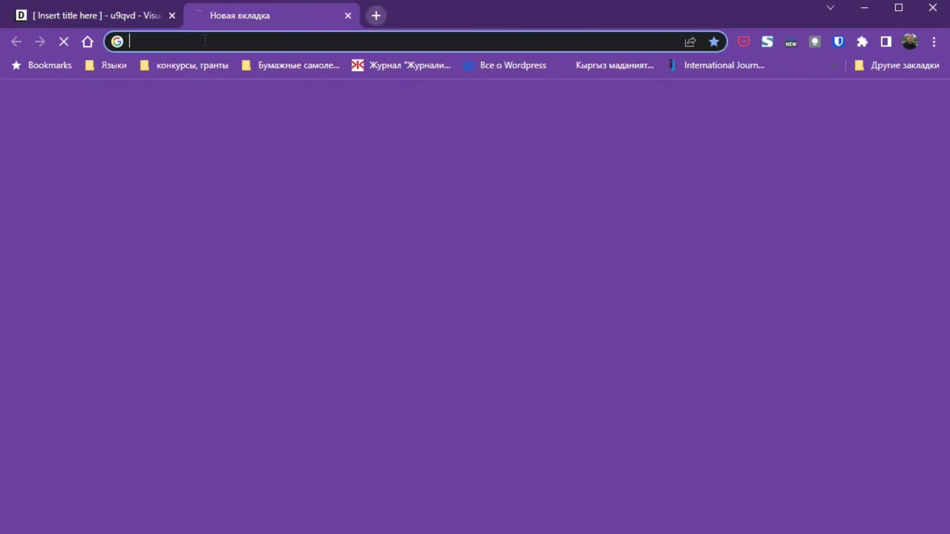
{"action": "left_click", "coordinate": [531, 471]}
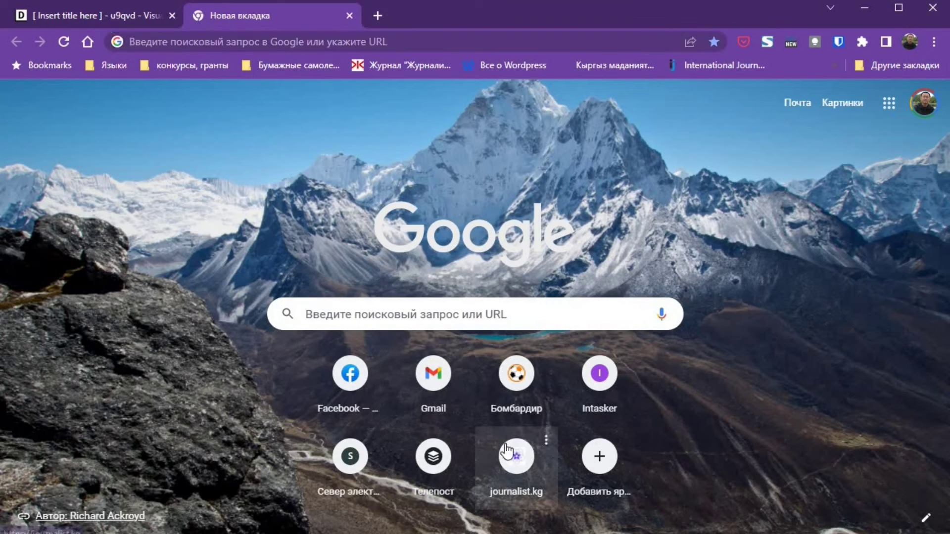
{"action": "left_click", "coordinate": [164, 42]}
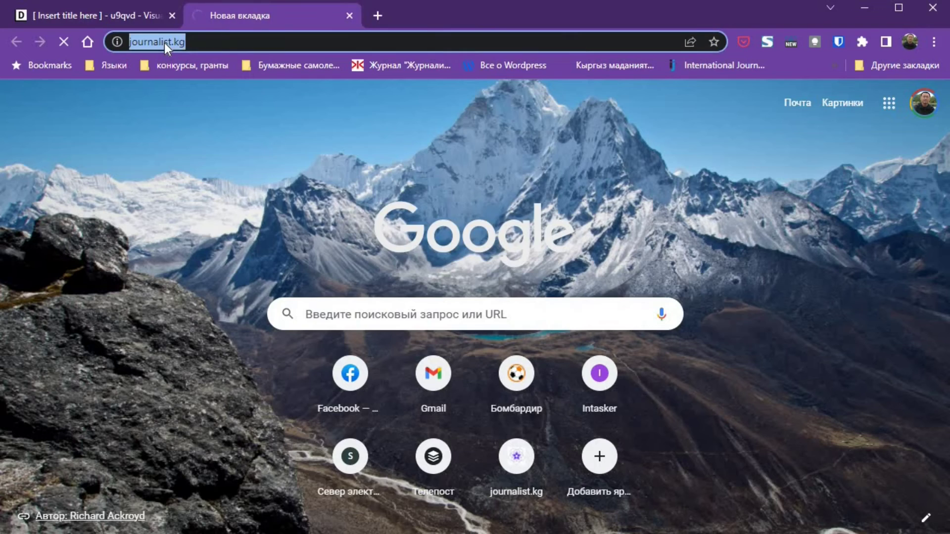
{"action": "right_click", "coordinate": [164, 43]}
{"action": "left_click", "coordinate": [215, 147]}
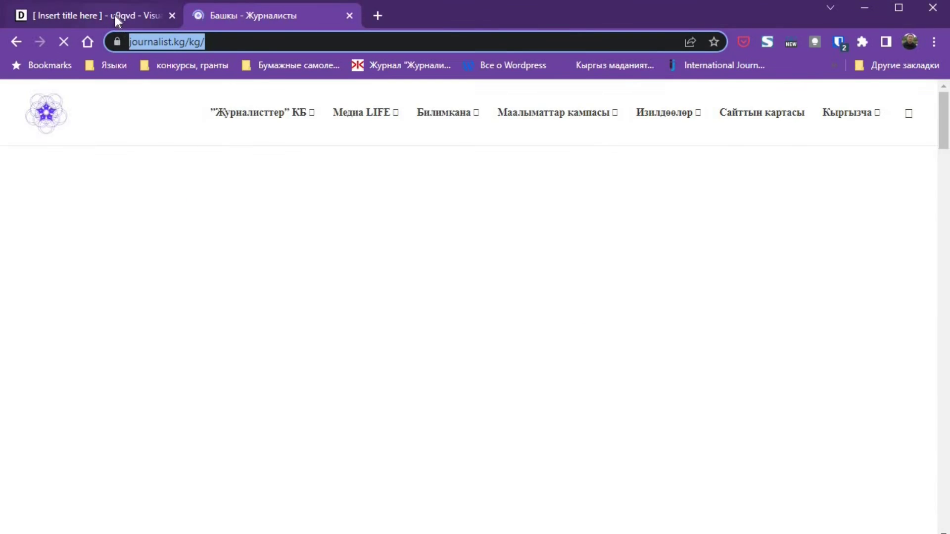
{"action": "left_click", "coordinate": [114, 16]}
{"action": "left_click", "coordinate": [221, 405]}
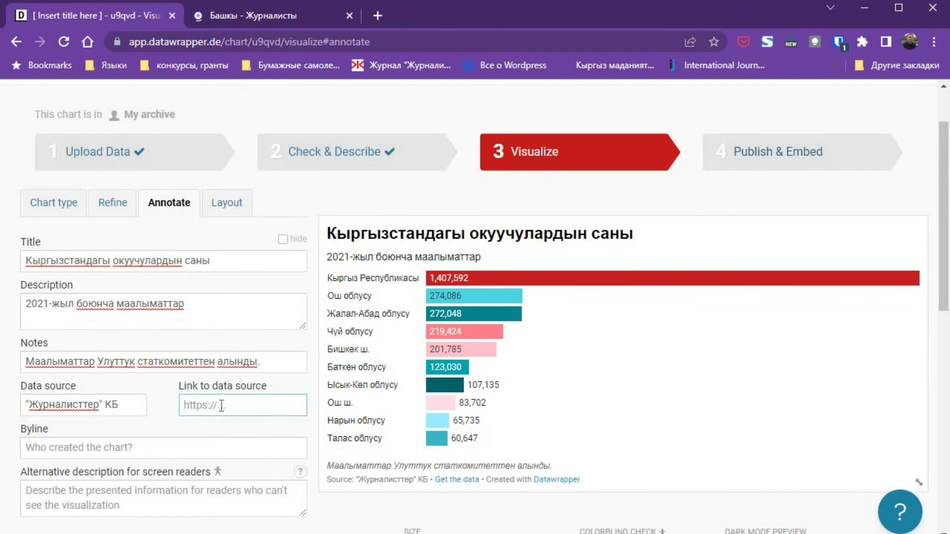
{"action": "key", "text": "ctrl+v"}
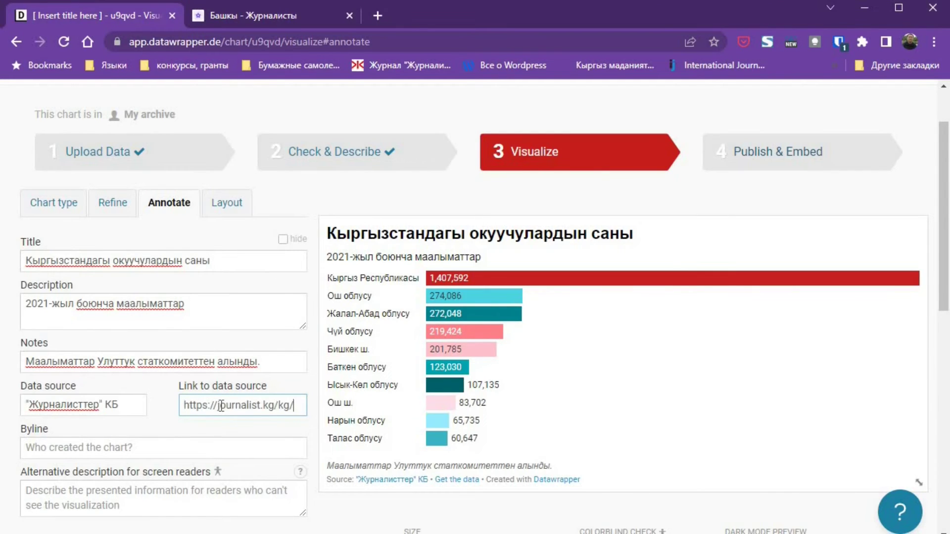
{"action": "left_click", "coordinate": [209, 427]}
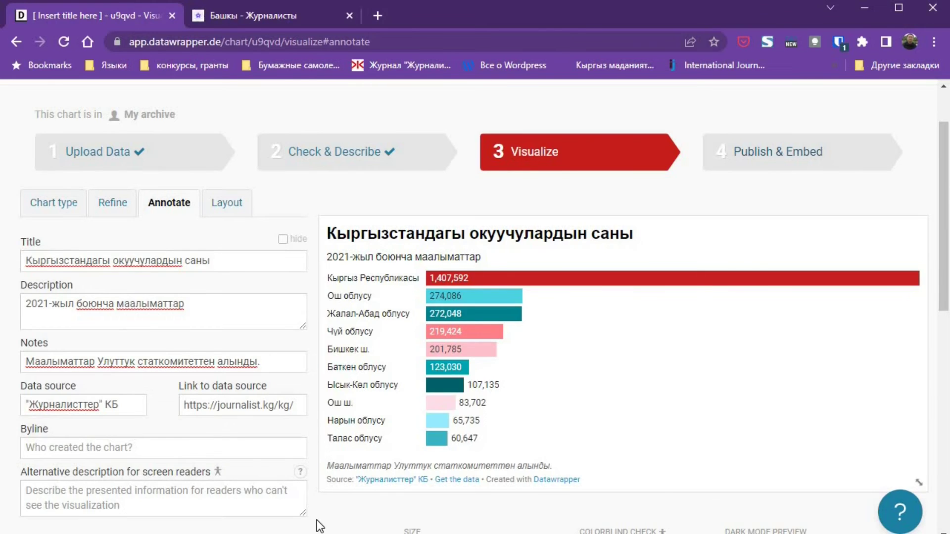
{"action": "scroll", "coordinate": [306, 489], "scroll_direction": "down", "scroll_amount": 1}
{"action": "scroll", "coordinate": [295, 490], "scroll_direction": "down", "scroll_amount": 3}
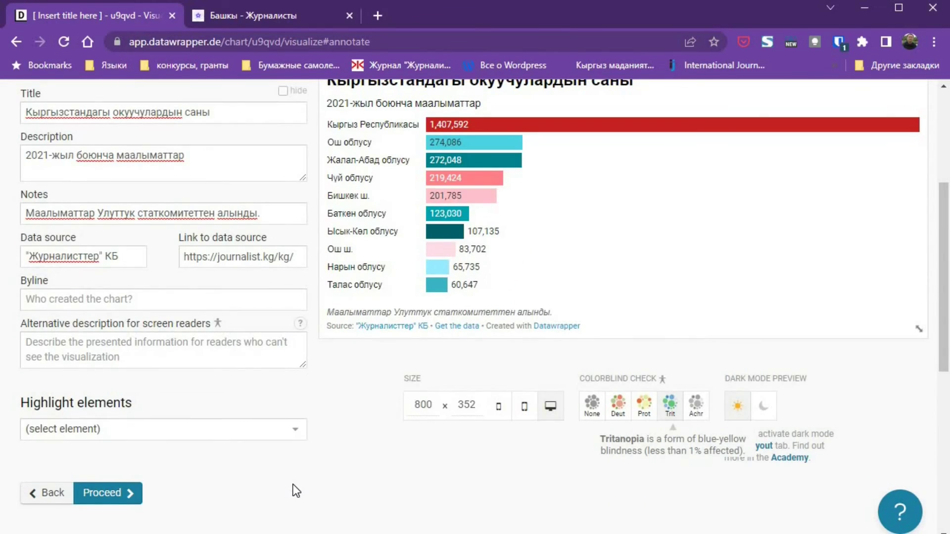
{"action": "scroll", "coordinate": [387, 474], "scroll_direction": "up", "scroll_amount": 1}
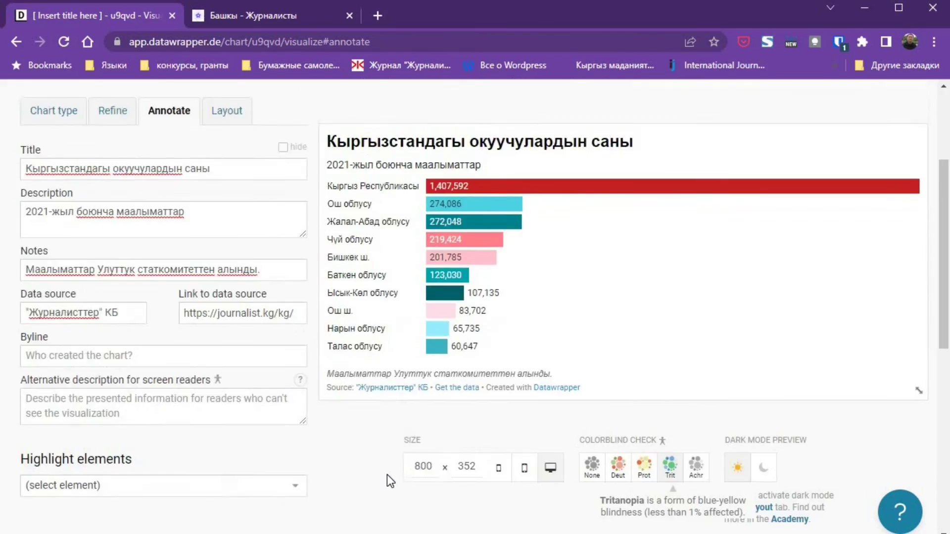
{"action": "scroll", "coordinate": [387, 474], "scroll_direction": "up", "scroll_amount": 3}
{"action": "scroll", "coordinate": [387, 474], "scroll_direction": "down", "scroll_amount": 3}
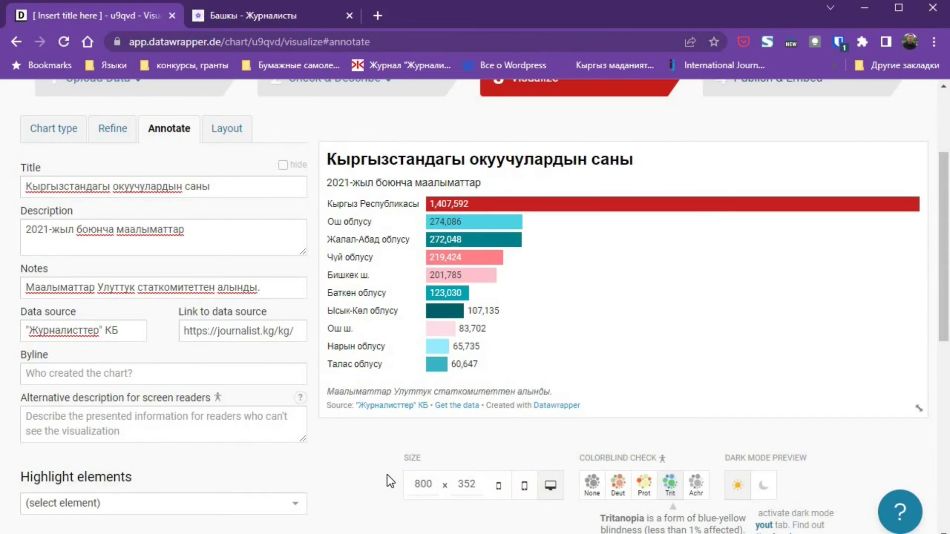
{"action": "scroll", "coordinate": [387, 474], "scroll_direction": "up", "scroll_amount": 1}
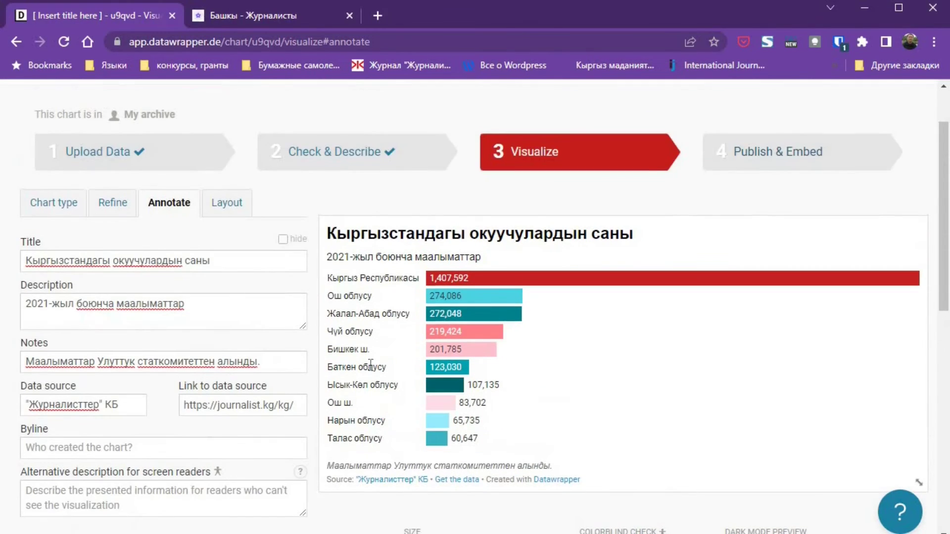
Step: Enable the embed link in the chart's footer through the layout settings
{"action": "left_click", "coordinate": [234, 211]}
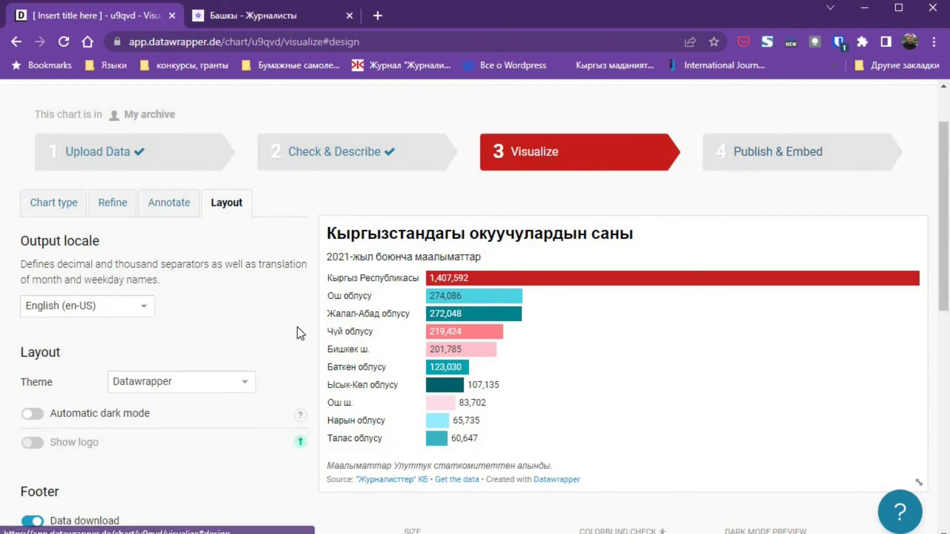
{"action": "scroll", "coordinate": [309, 342], "scroll_direction": "down", "scroll_amount": 1}
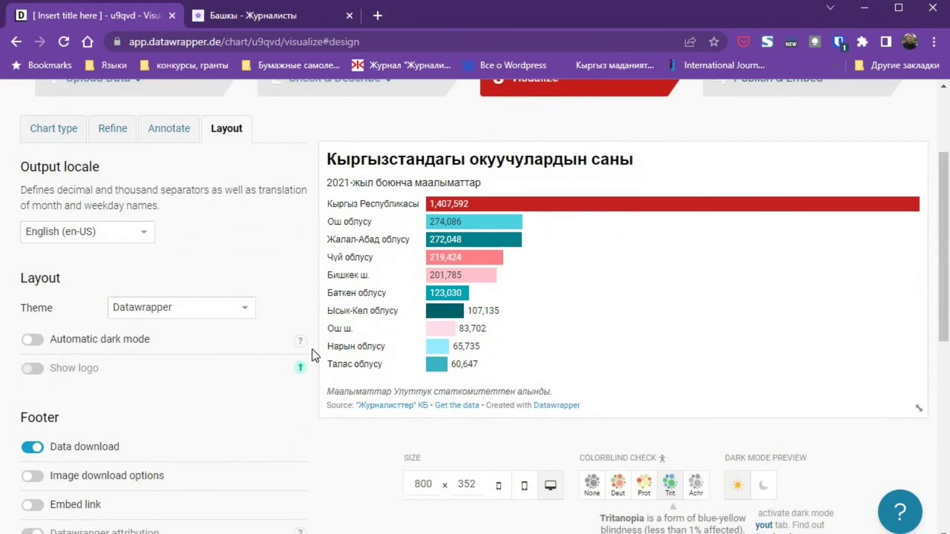
{"action": "scroll", "coordinate": [293, 377], "scroll_direction": "up", "scroll_amount": 1}
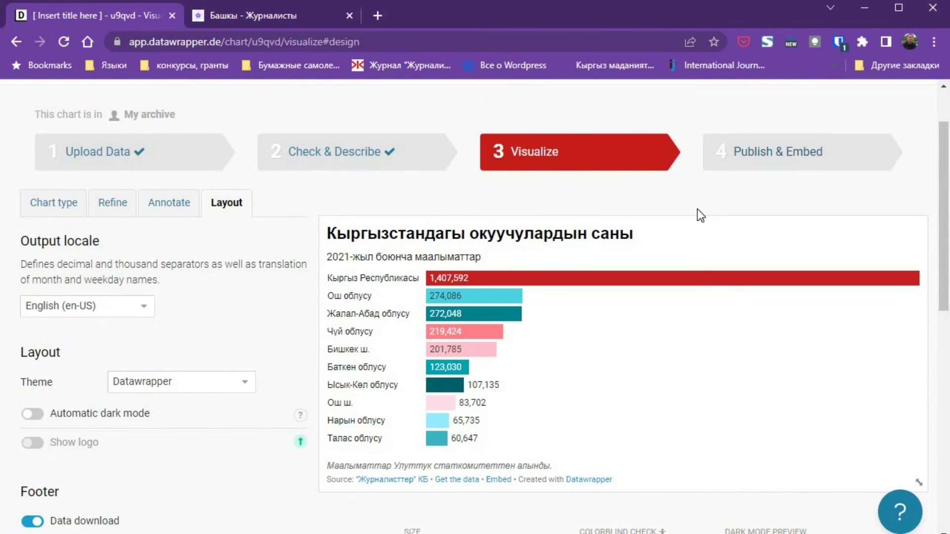
{"action": "scroll", "coordinate": [205, 422], "scroll_direction": "down", "scroll_amount": 4}
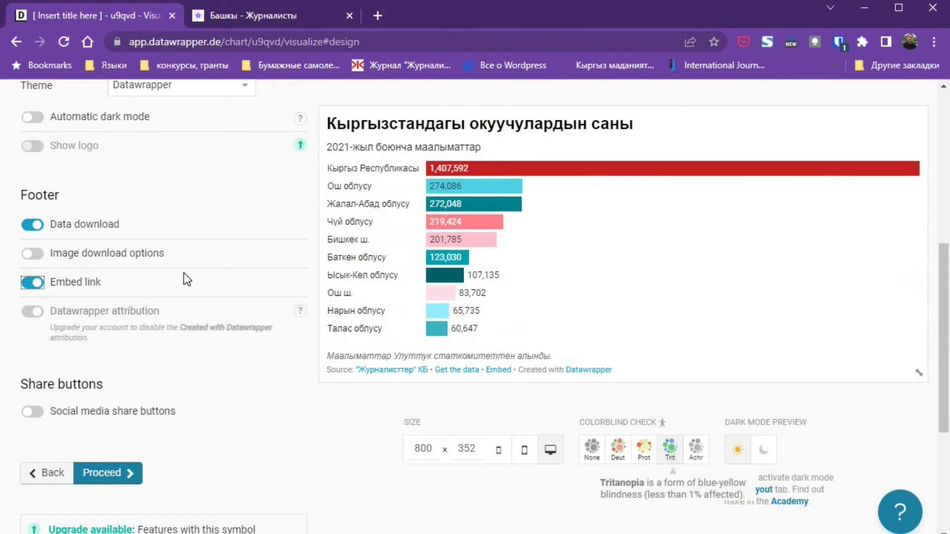
Step: Proceed to the publishing stage and choose PNG as the export format for the chart
{"action": "left_click", "coordinate": [105, 473]}
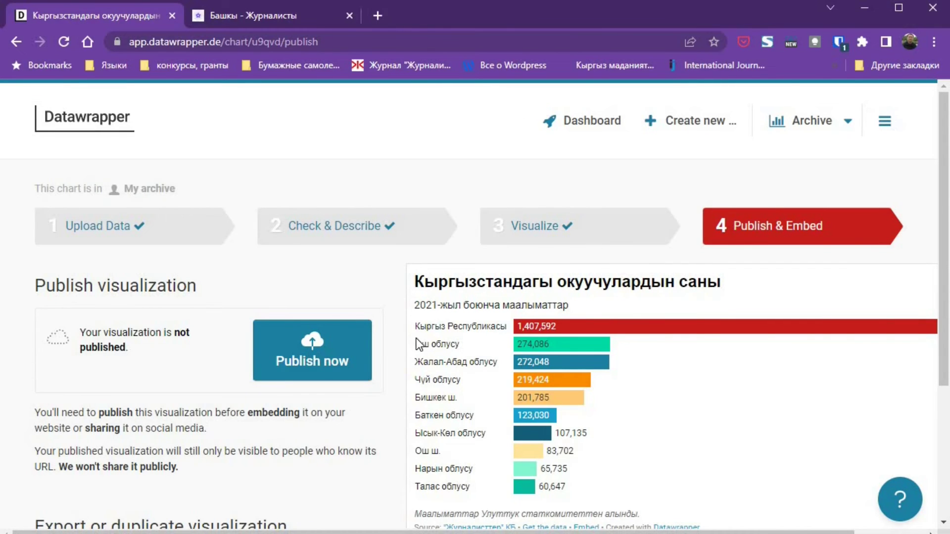
{"action": "scroll", "coordinate": [417, 338], "scroll_direction": "down", "scroll_amount": 3}
{"action": "scroll", "coordinate": [312, 213], "scroll_direction": "down", "scroll_amount": 1}
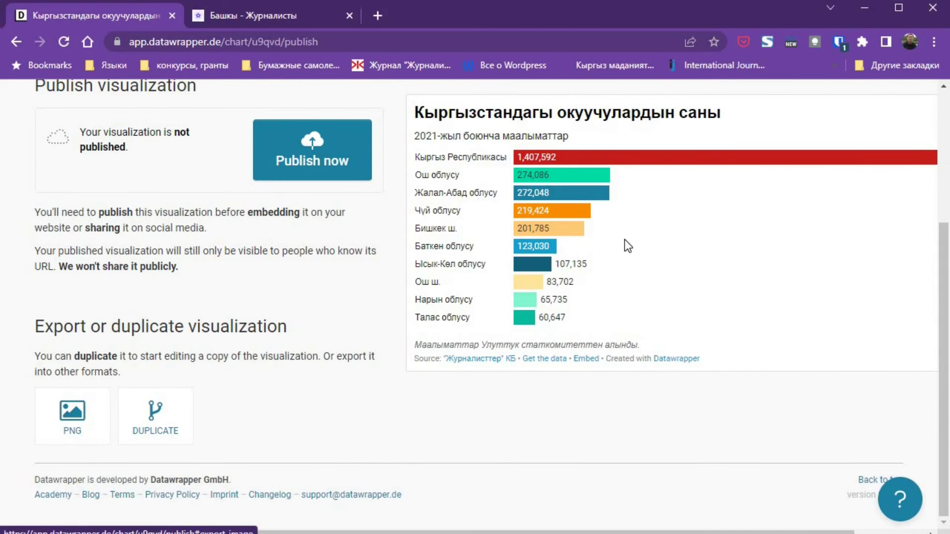
{"action": "scroll", "coordinate": [588, 212], "scroll_direction": "up", "scroll_amount": 2}
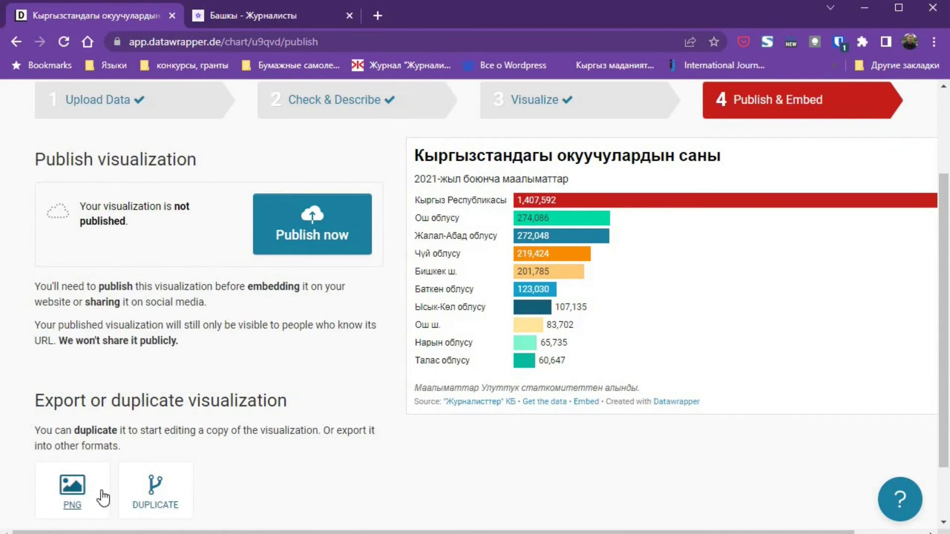
{"action": "left_click", "coordinate": [72, 488]}
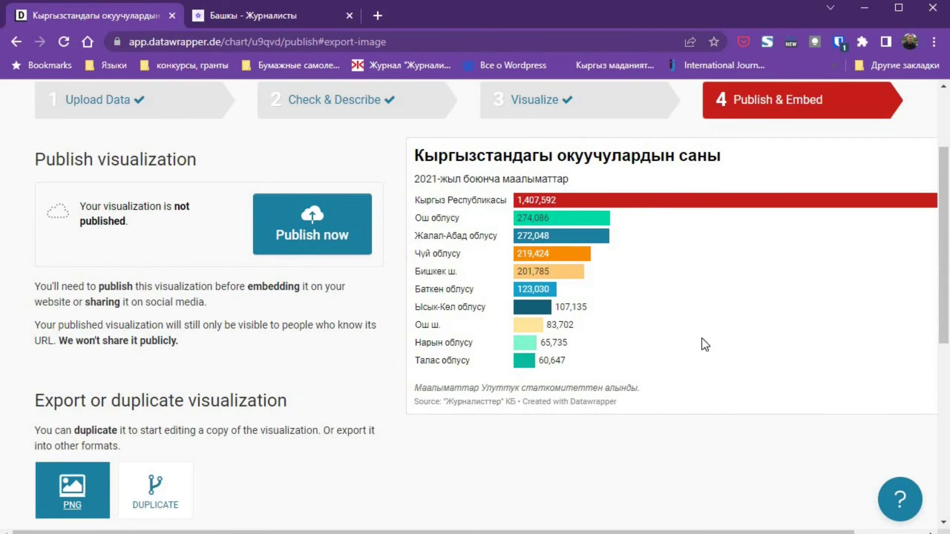
Step: Download the chart image with its full header and footer and save it to the desktop as okuuchular
{"action": "scroll", "coordinate": [670, 343], "scroll_direction": "down", "scroll_amount": 4}
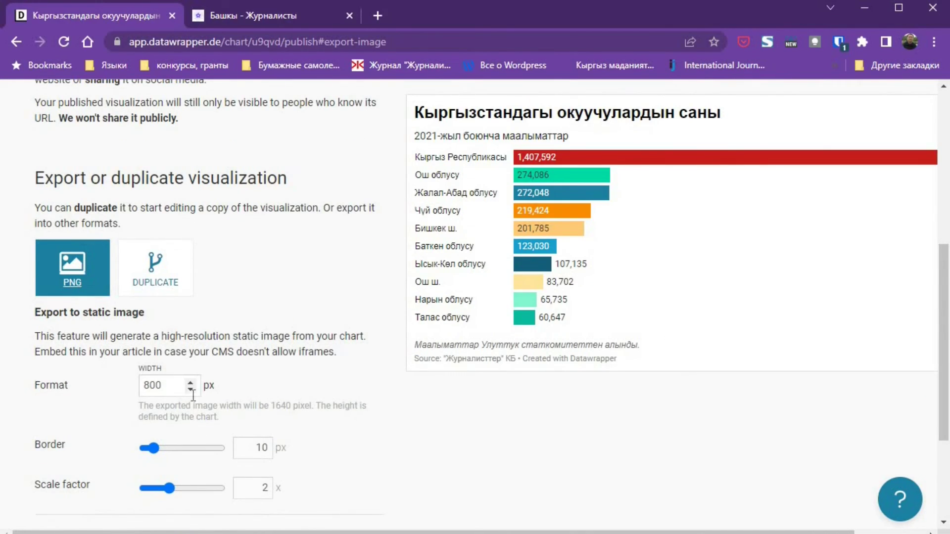
{"action": "scroll", "coordinate": [170, 388], "scroll_direction": "down", "scroll_amount": 1}
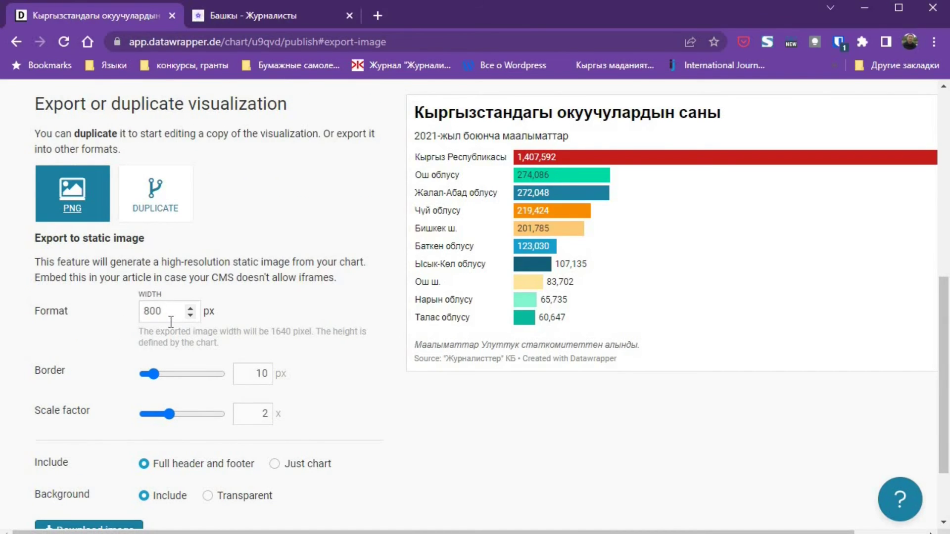
{"action": "scroll", "coordinate": [204, 396], "scroll_direction": "down", "scroll_amount": 2}
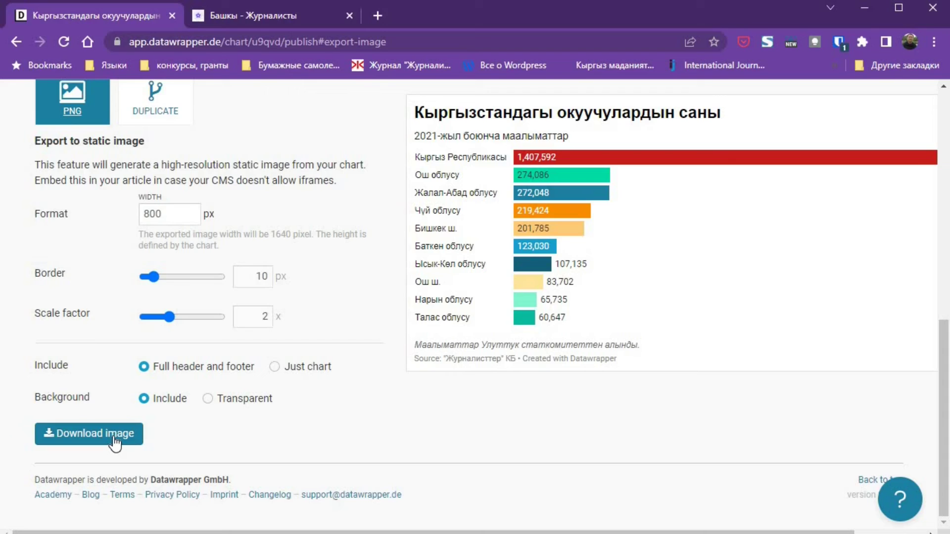
{"action": "left_click", "coordinate": [115, 440]}
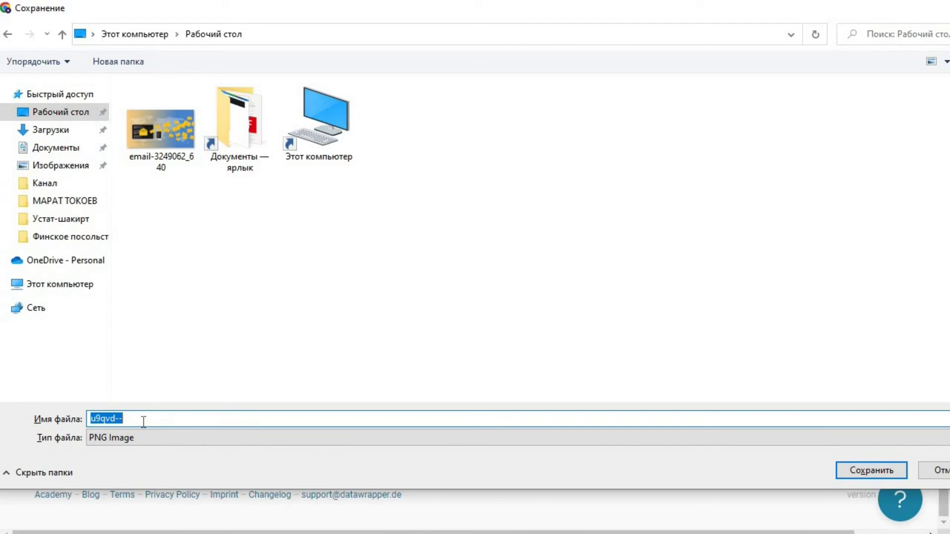
{"action": "type", "text": "okuuchul"}
{"action": "type", "text": "r"}
{"action": "left_click", "coordinate": [846, 467]}
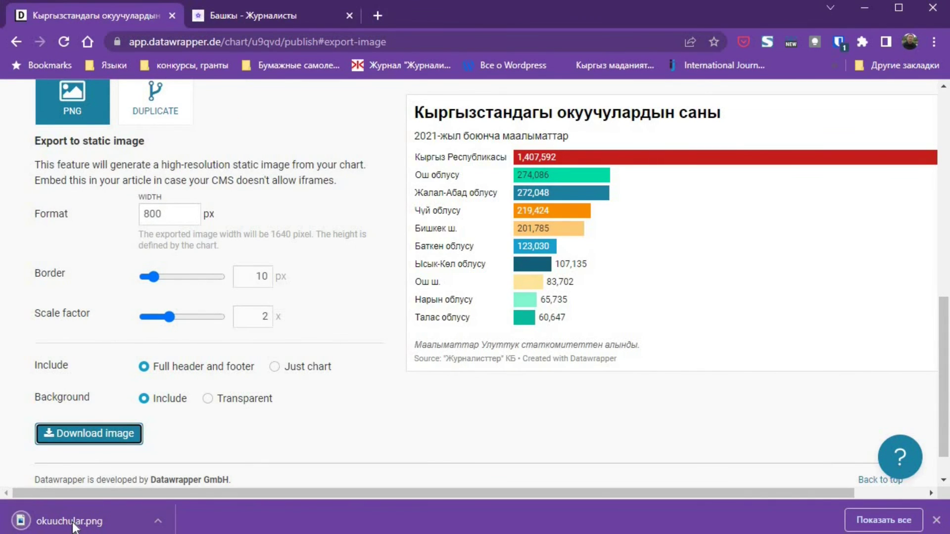
Step: Open the downloaded okuuchular.png and inspect the exported chart up close
{"action": "left_click", "coordinate": [73, 526]}
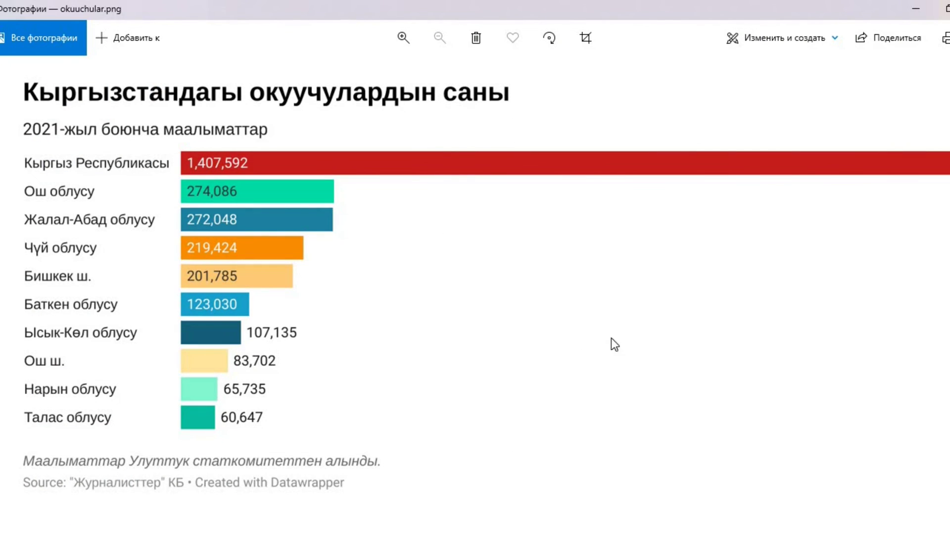
{"action": "scroll", "coordinate": [214, 318], "scroll_direction": "up", "scroll_amount": 1}
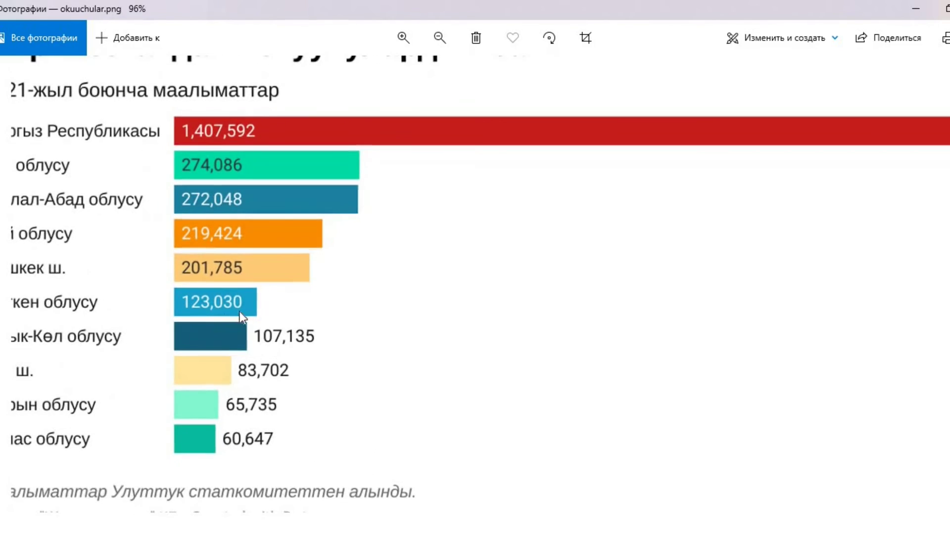
{"action": "scroll", "coordinate": [298, 301], "scroll_direction": "down", "scroll_amount": 1}
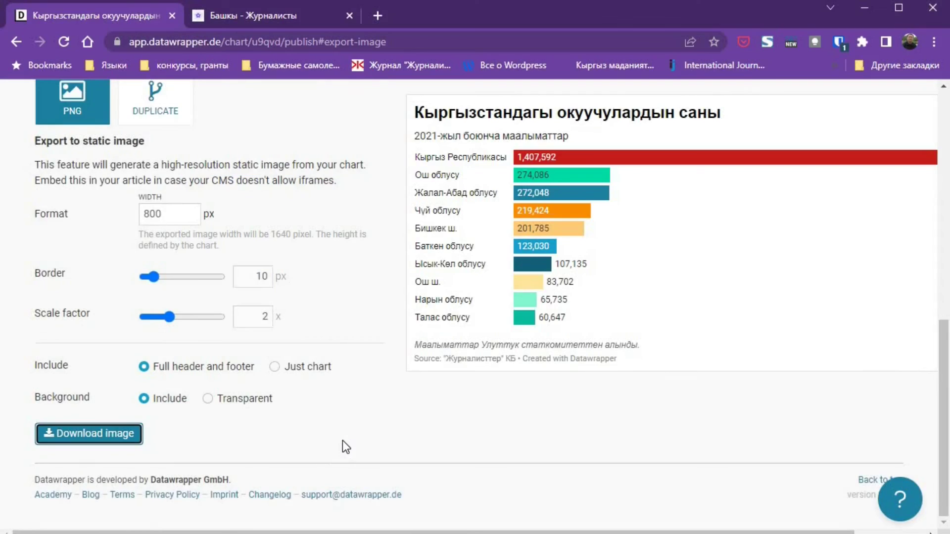
Step: Publish the visualization online in Datawrapper so that it can be shared and embedded
{"action": "scroll", "coordinate": [342, 441], "scroll_direction": "up", "scroll_amount": 1}
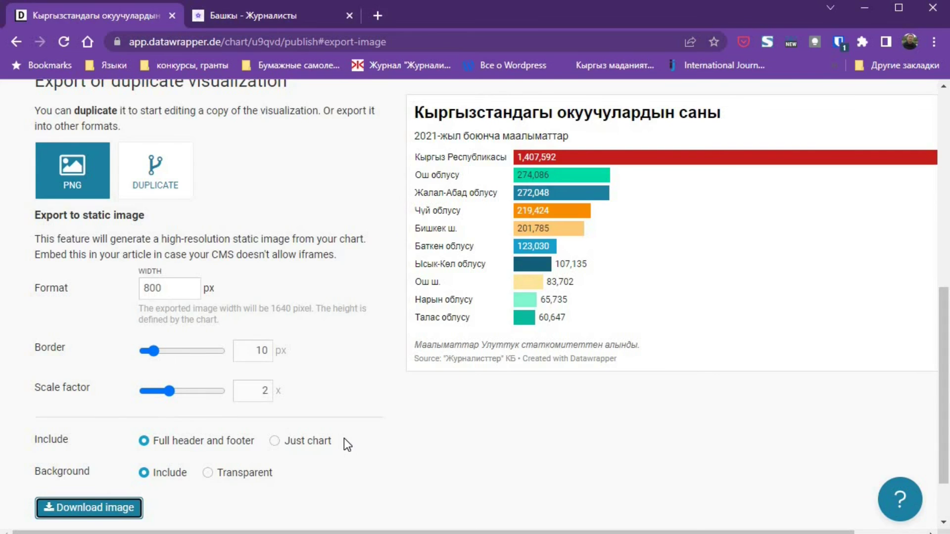
{"action": "scroll", "coordinate": [343, 438], "scroll_direction": "up", "scroll_amount": 7}
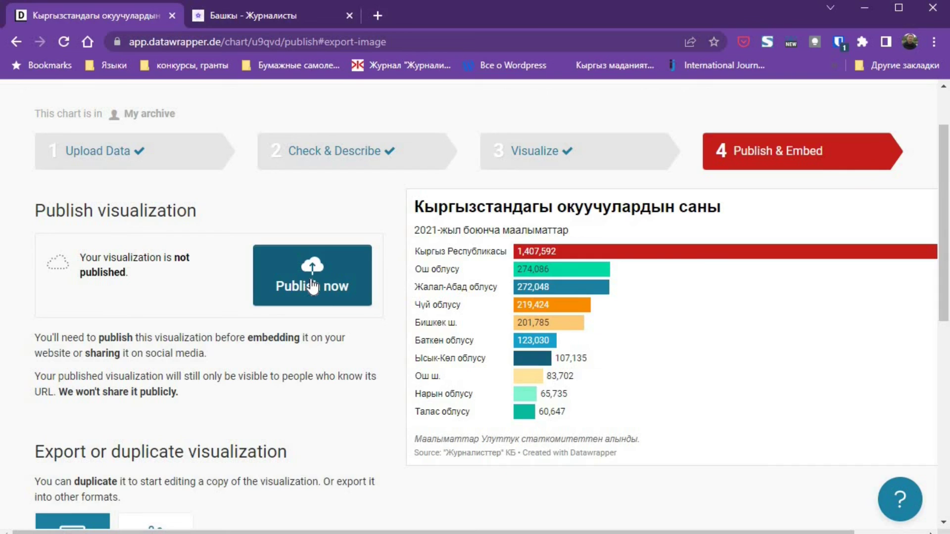
{"action": "scroll", "coordinate": [306, 346], "scroll_direction": "down", "scroll_amount": 3}
{"action": "scroll", "coordinate": [322, 327], "scroll_direction": "up", "scroll_amount": 5}
{"action": "left_click", "coordinate": [345, 376]}
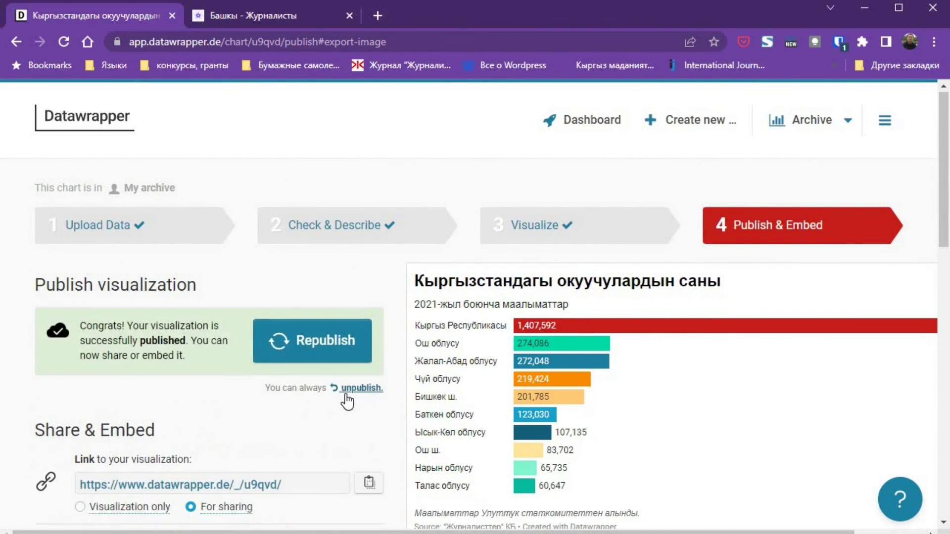
{"action": "scroll", "coordinate": [346, 395], "scroll_direction": "down", "scroll_amount": 5}
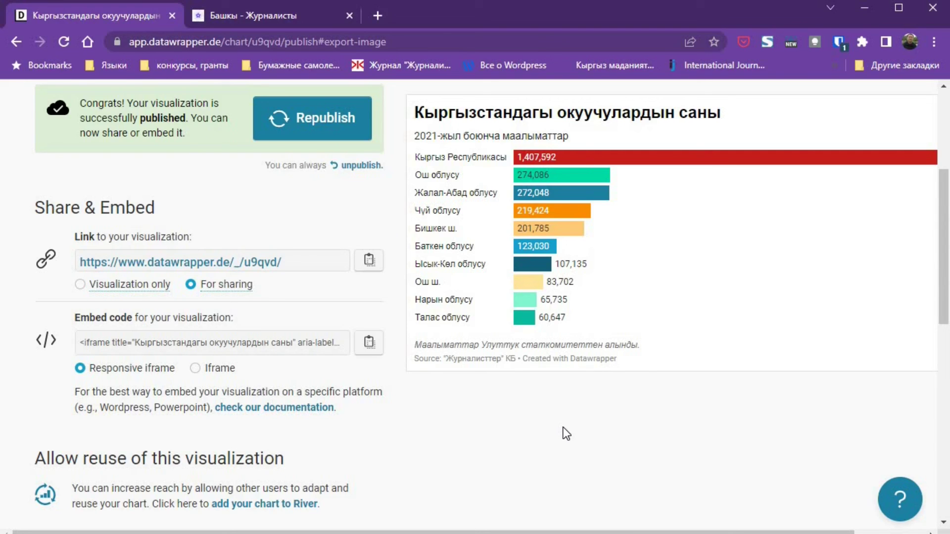
{"action": "scroll", "coordinate": [421, 436], "scroll_direction": "down", "scroll_amount": 6}
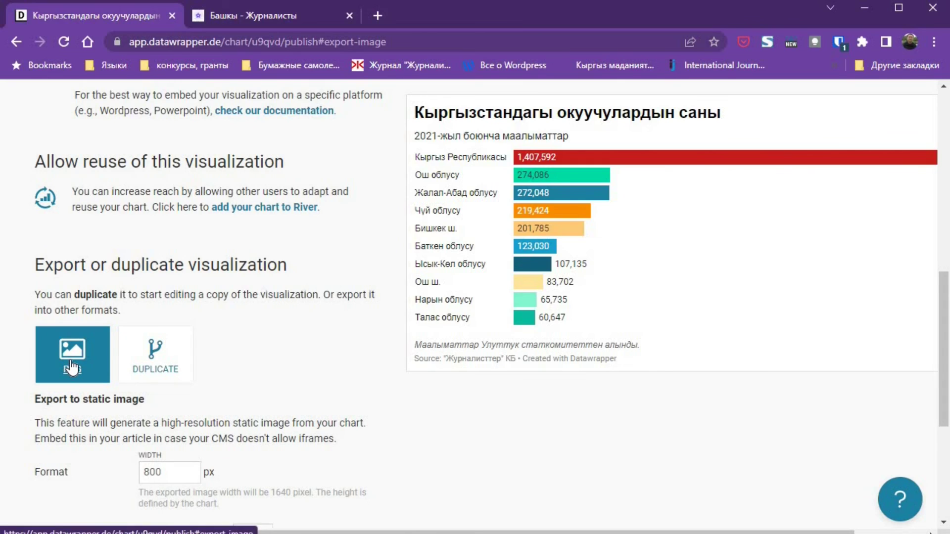
{"action": "scroll", "coordinate": [72, 368], "scroll_direction": "down", "scroll_amount": 5}
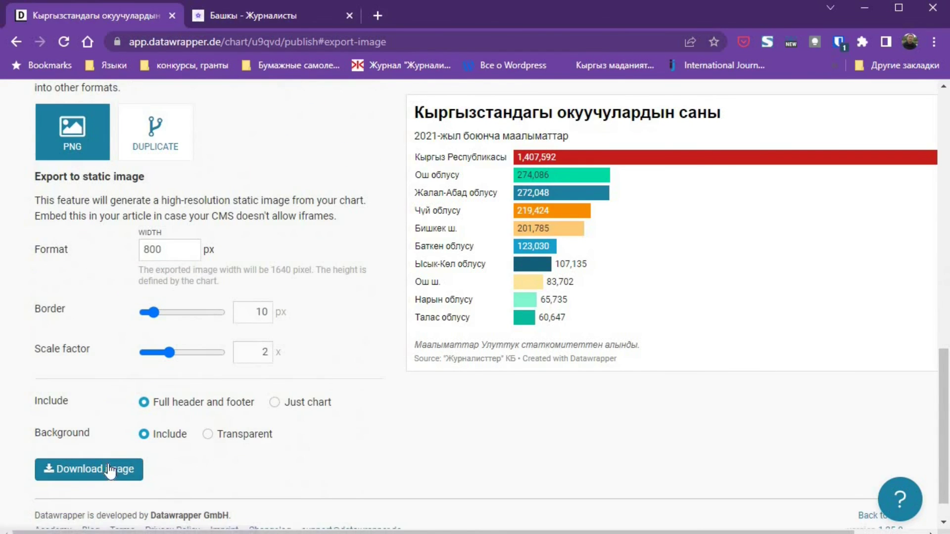
{"action": "scroll", "coordinate": [492, 475], "scroll_direction": "up", "scroll_amount": 6}
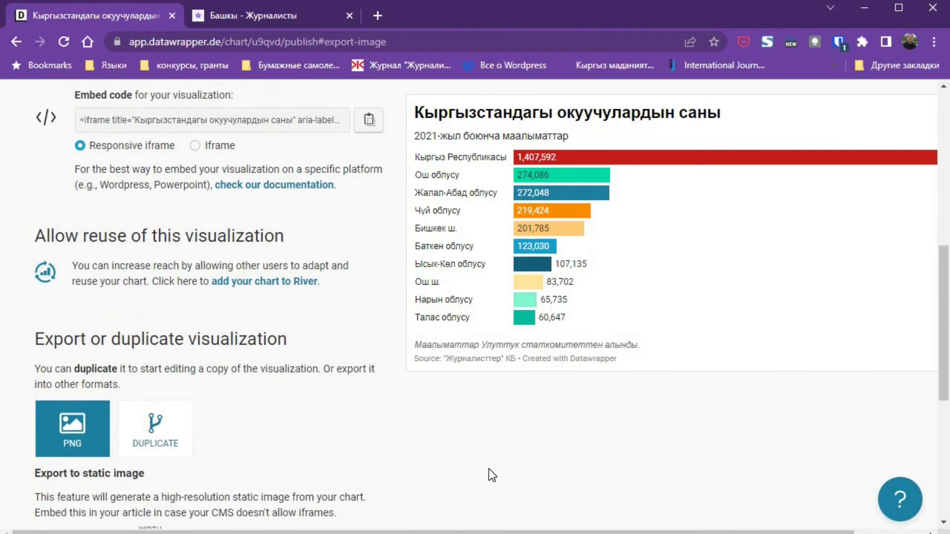